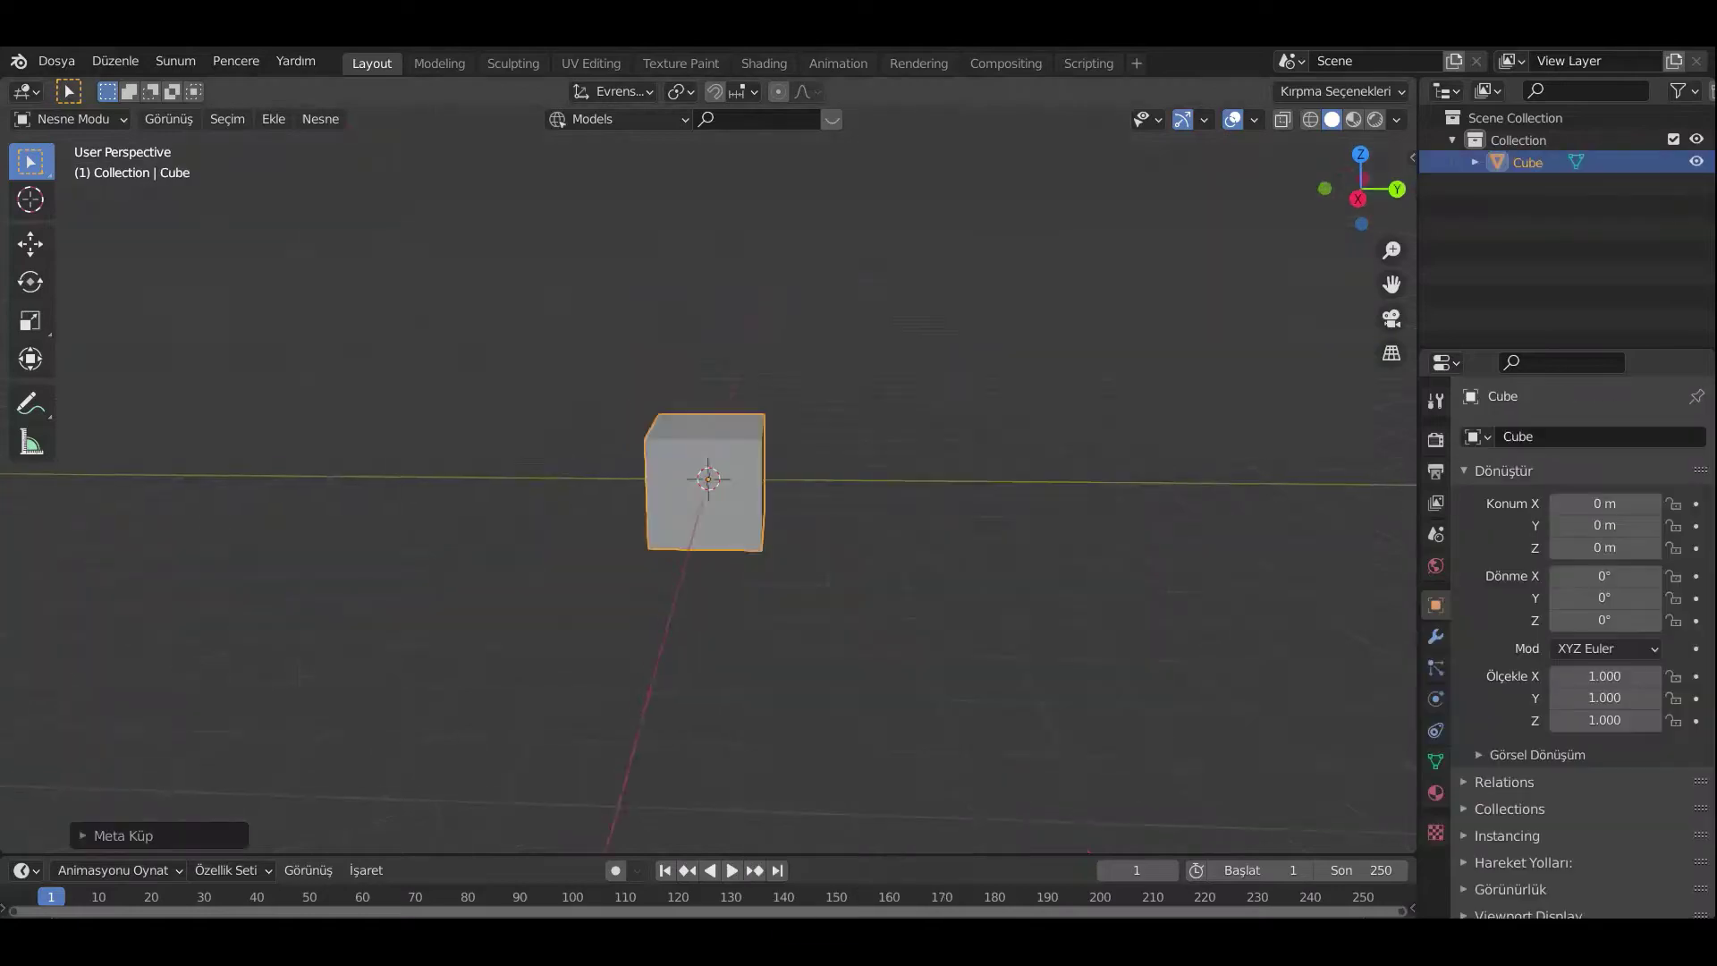
Step: Scale the cube wider, then flatten it along Z into a thin box base
key(s)
click(1216, 564)
key(s)
key(z)
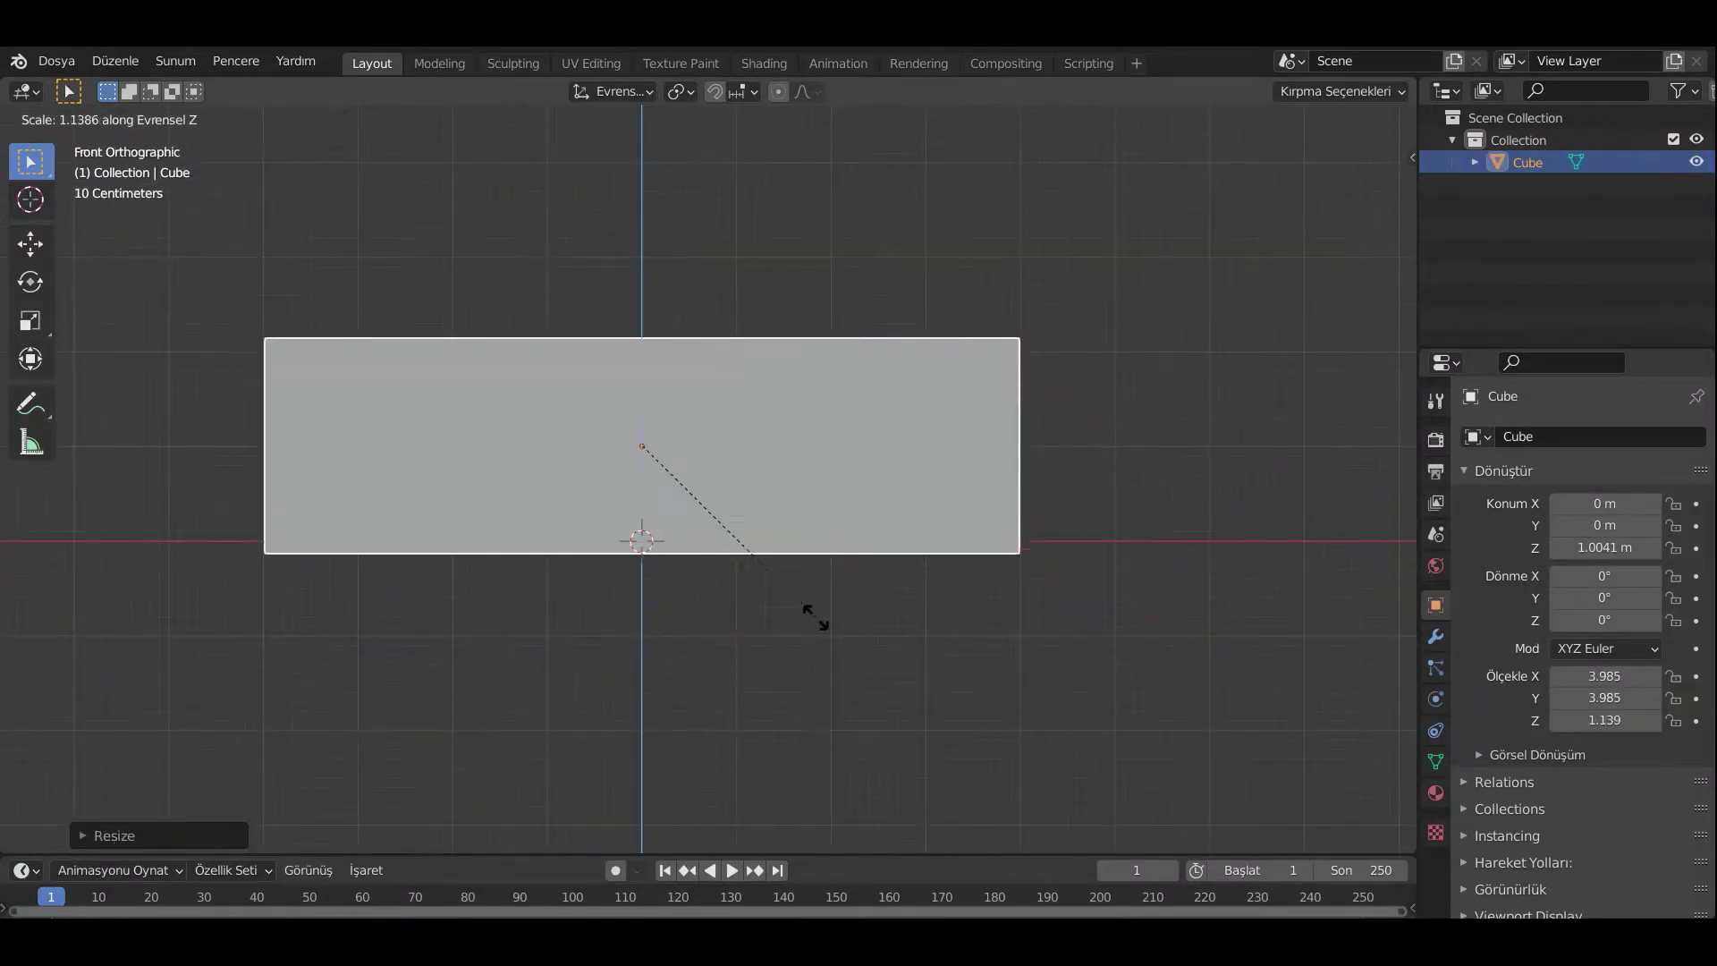
Step: Add a UV sphere, raise it onto the roof, shrink it and move it to one roof corner
key(shift+a)
click(900, 575)
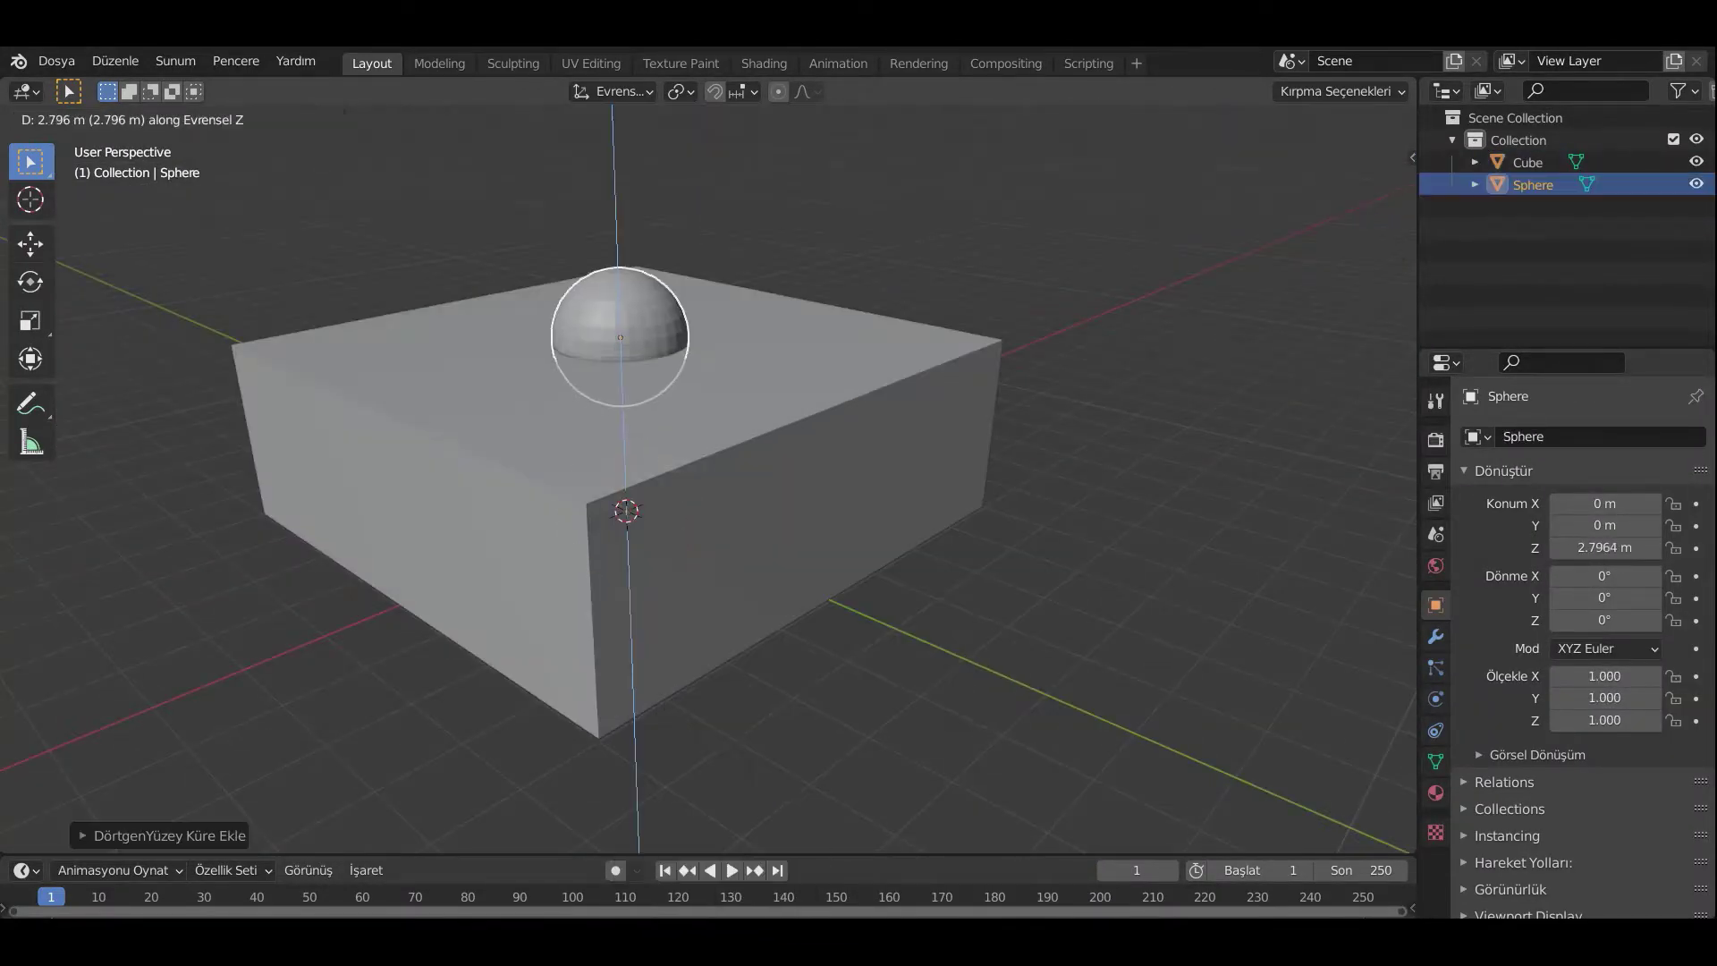
key(g)
key(shift+z)
key(Return)
key(s)
key(Return)
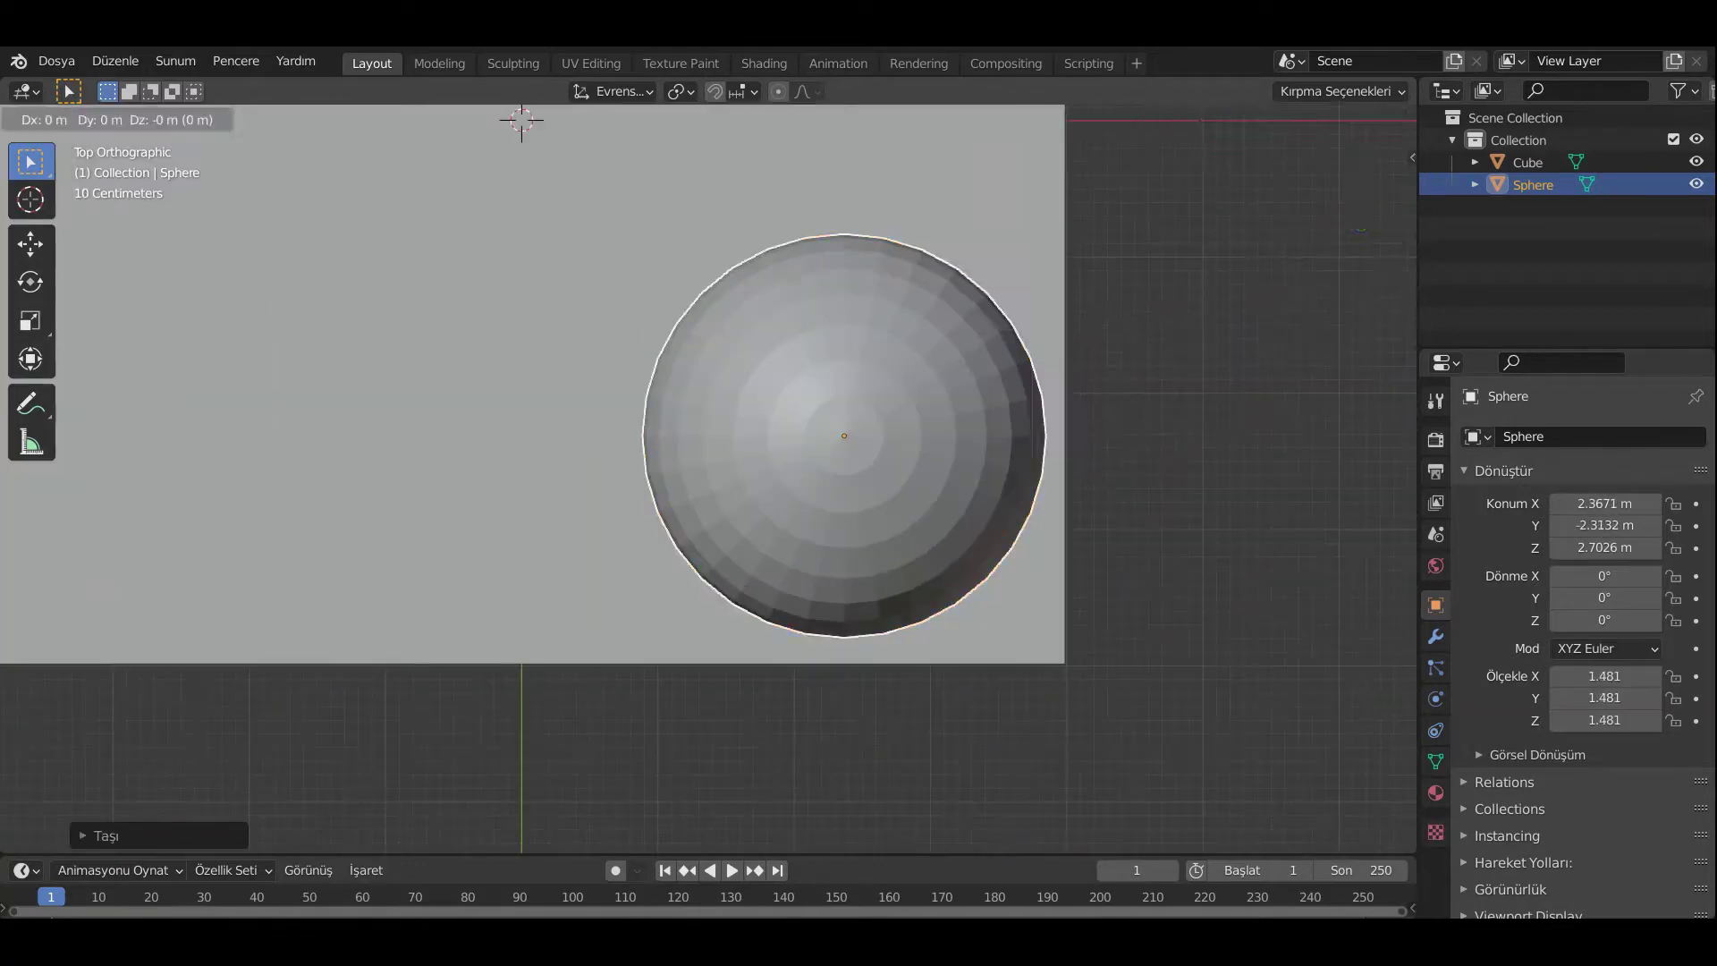
key(KP_1)
key(g)
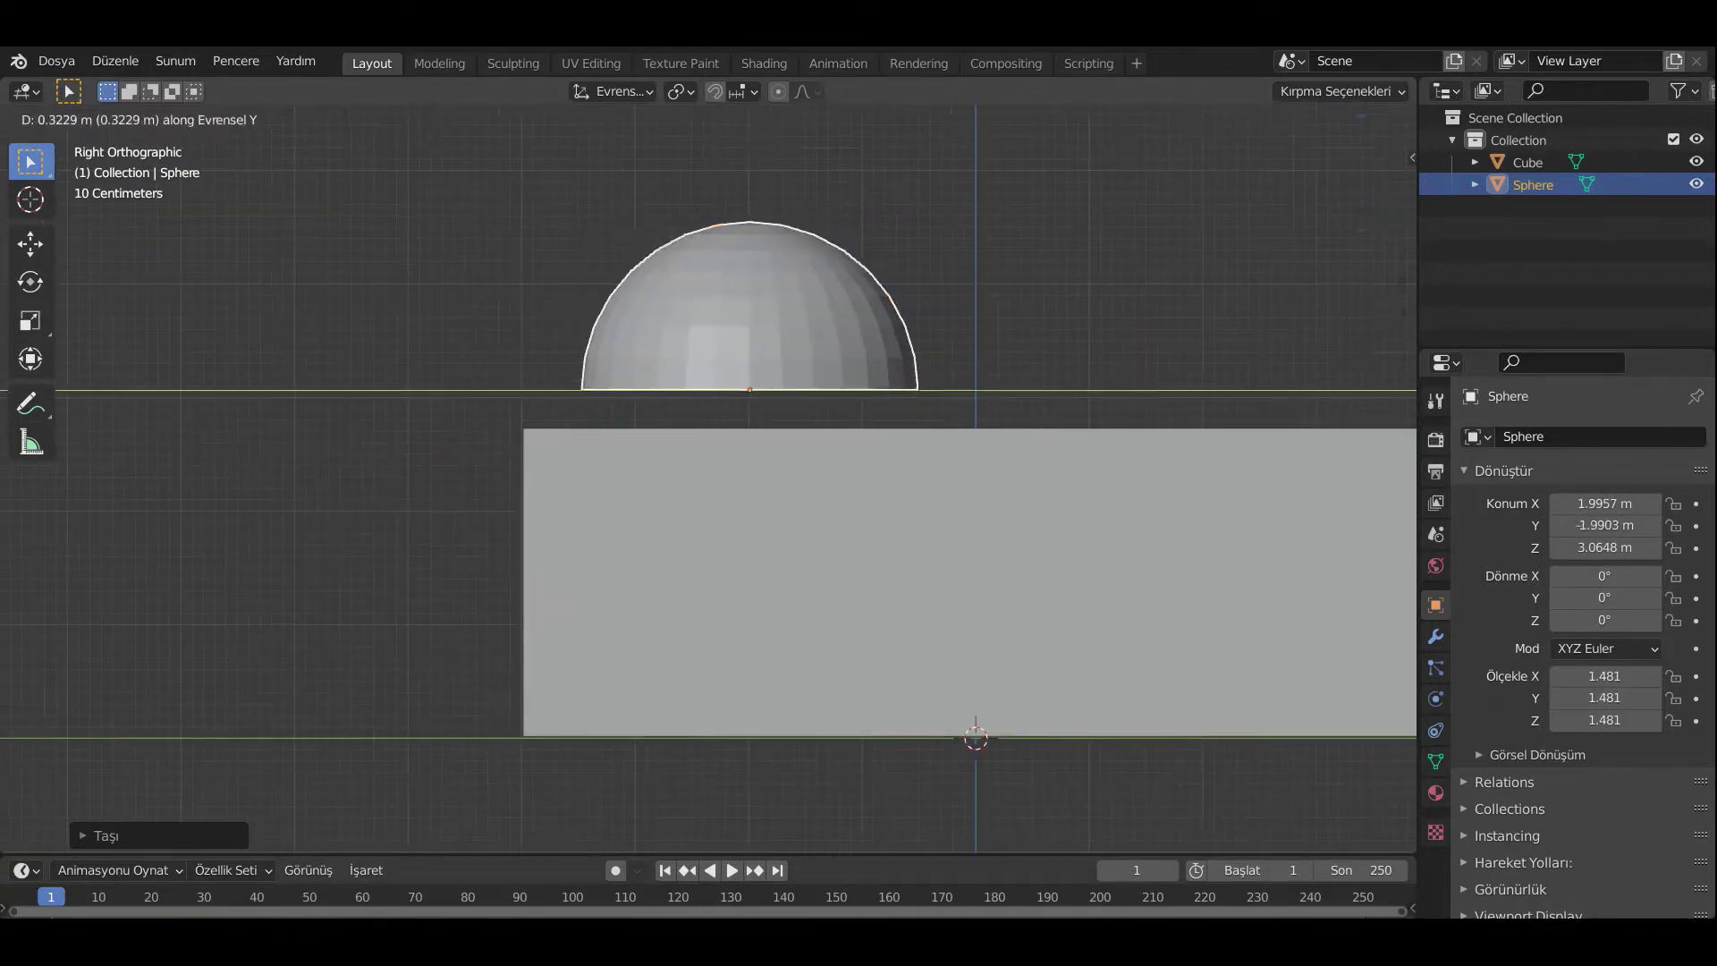
key(Return)
mouse_move(805, 536)
middle_down()
mouse_move(858, 501)
mouse_move(787, 555)
middle_up()
Step: Duplicate the dome and slide the copy along X to the opposite roof corner
key(shift+d)
key(x)
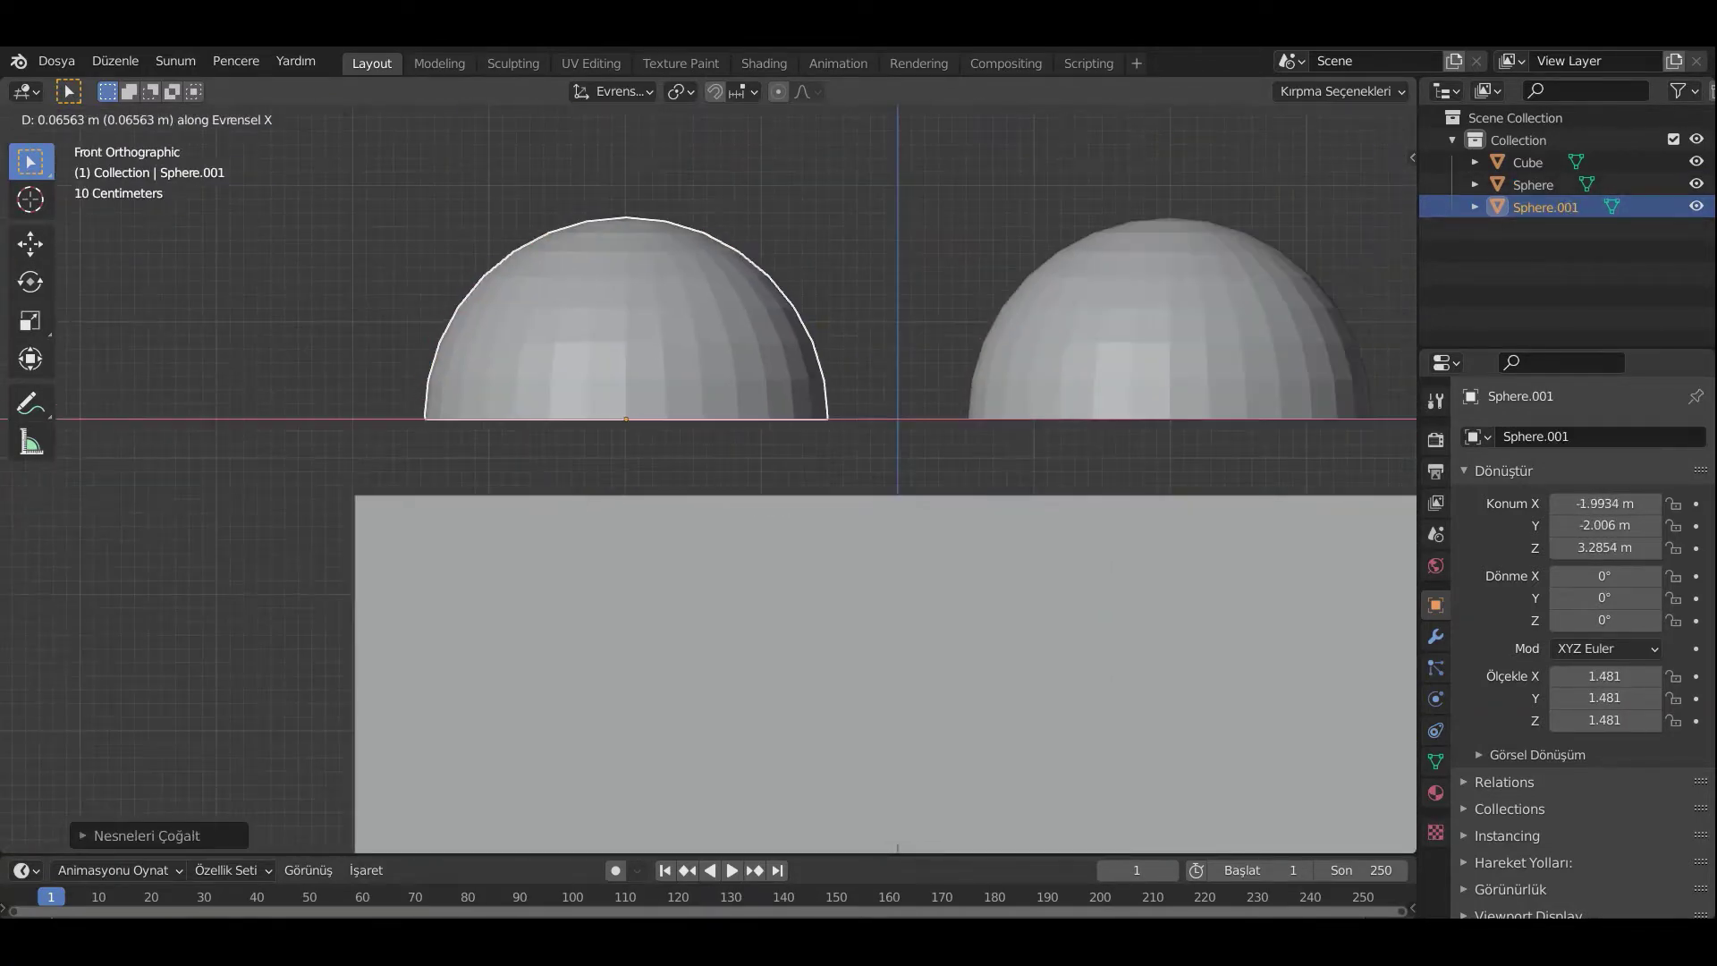
key(Return)
middle_drag(706, 483, 679, 518)
key(alt+a)
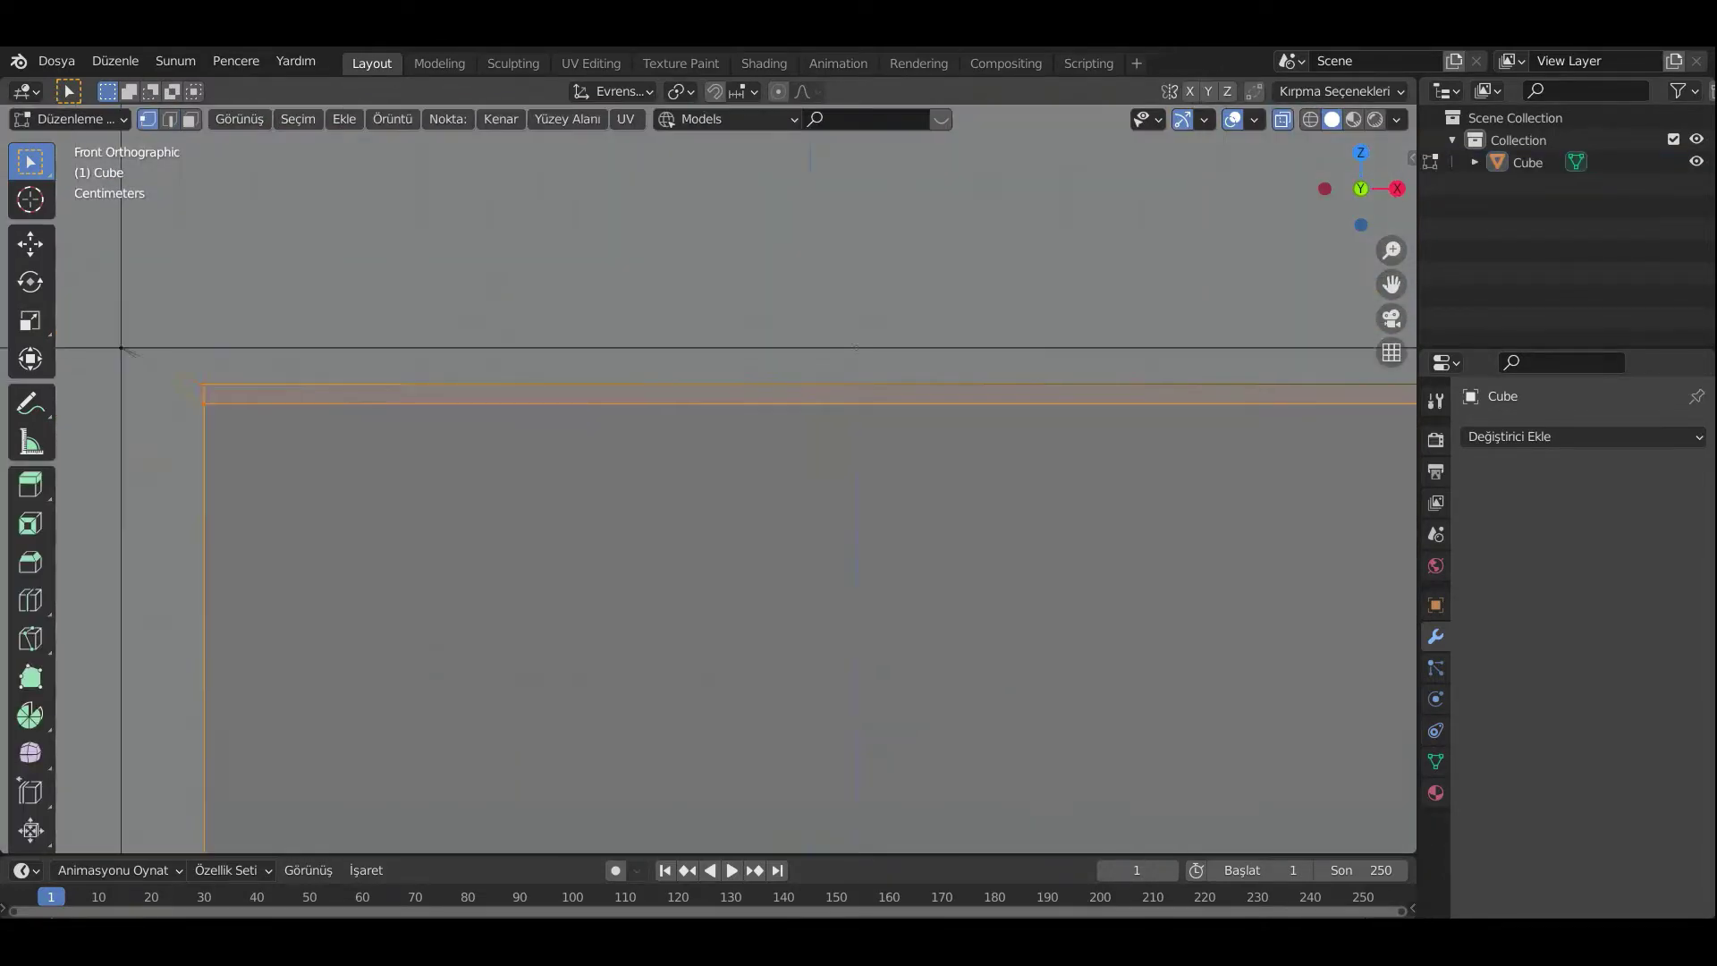
Step: With snapping on, add a cube and stretch it along Z into a tall post beside the wall
mouse_move(855, 347)
middle_down()
mouse_move(983, 483)
mouse_move(626, 483)
middle_up()
key(shift+Tab)
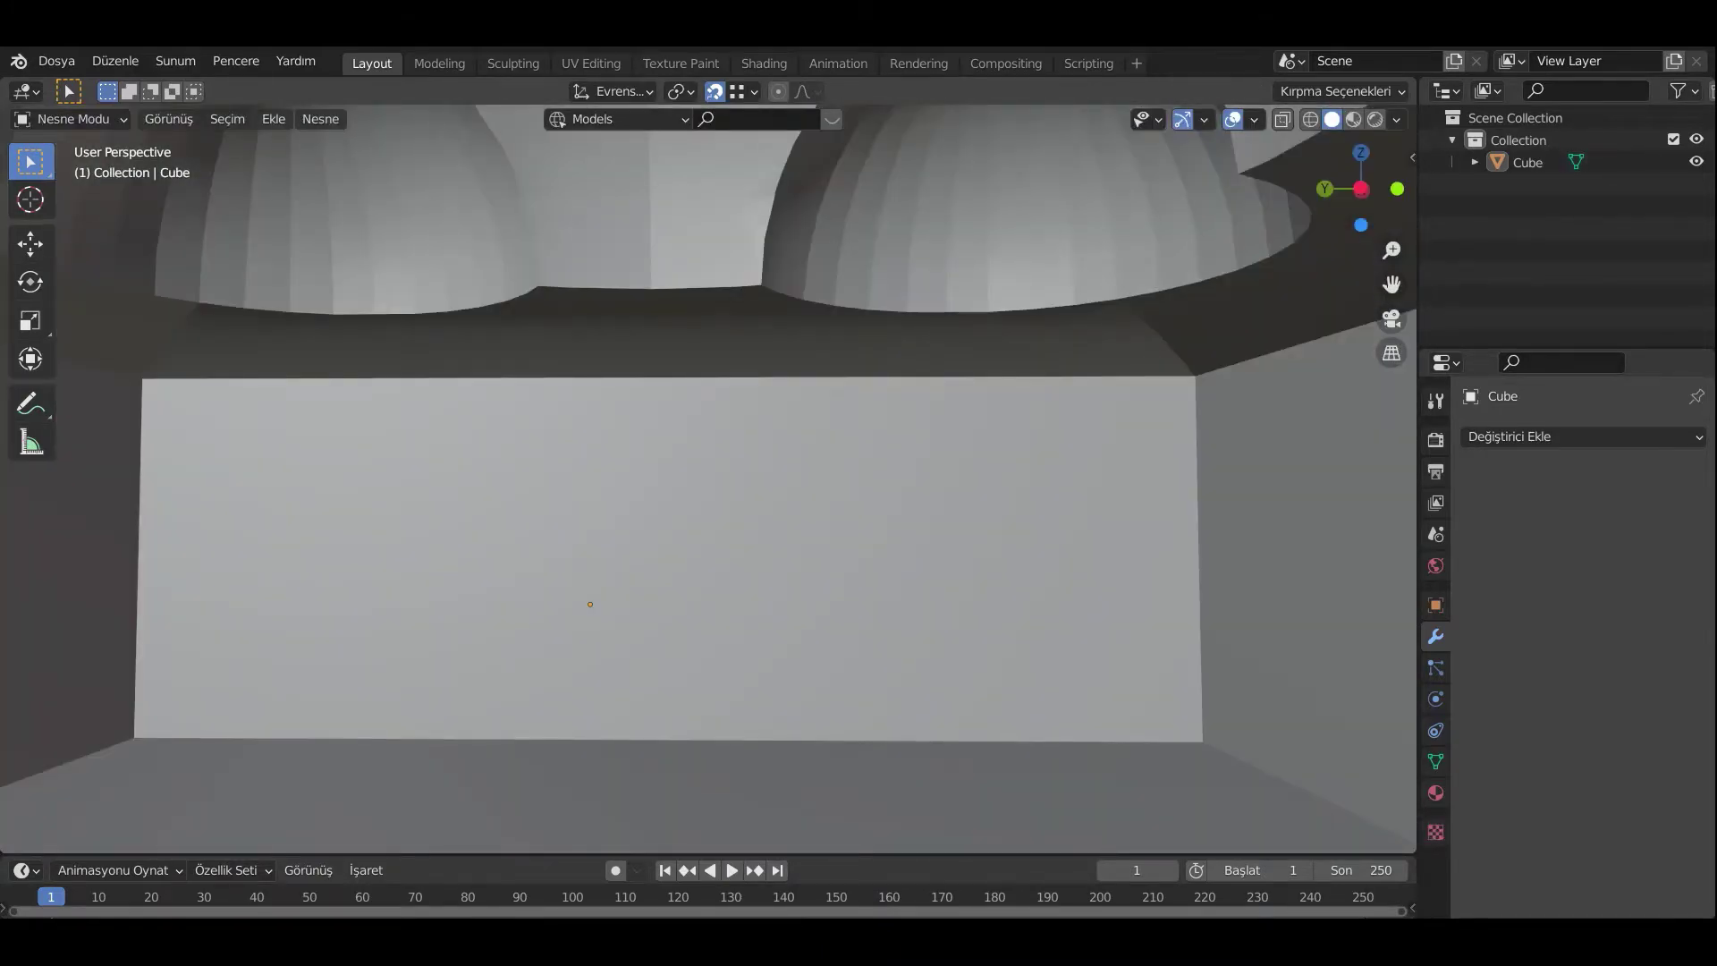
click(937, 488)
key(s)
key(z)
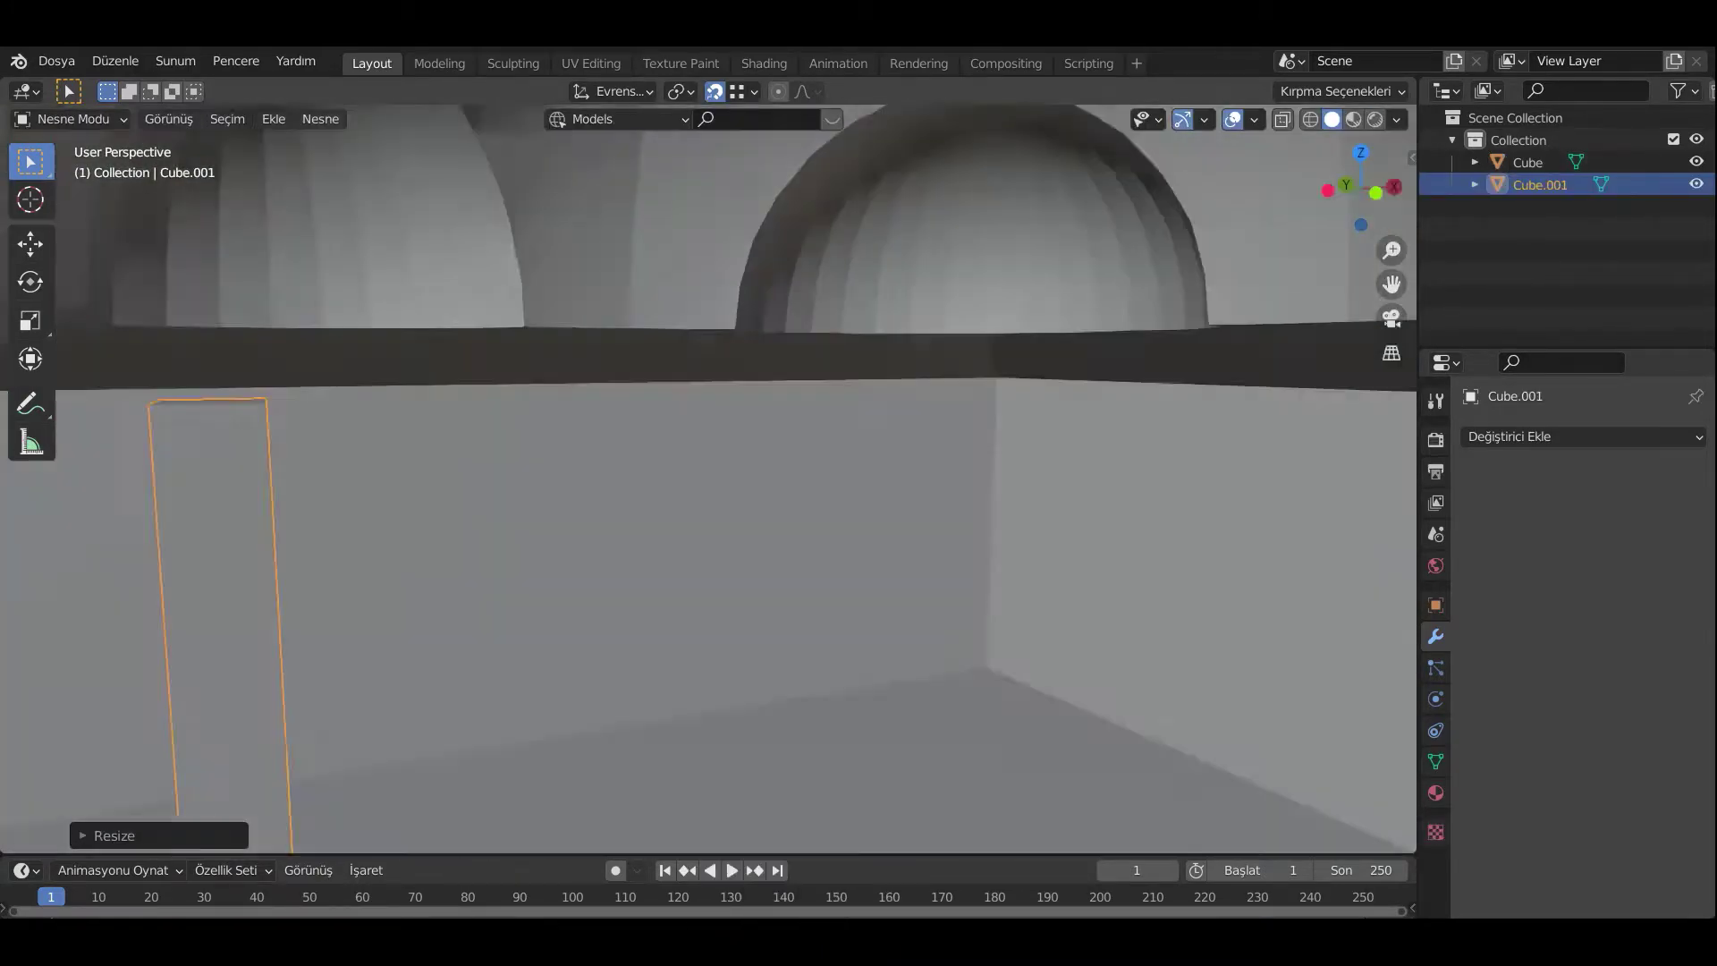
key(g)
key(z)
key(Return)
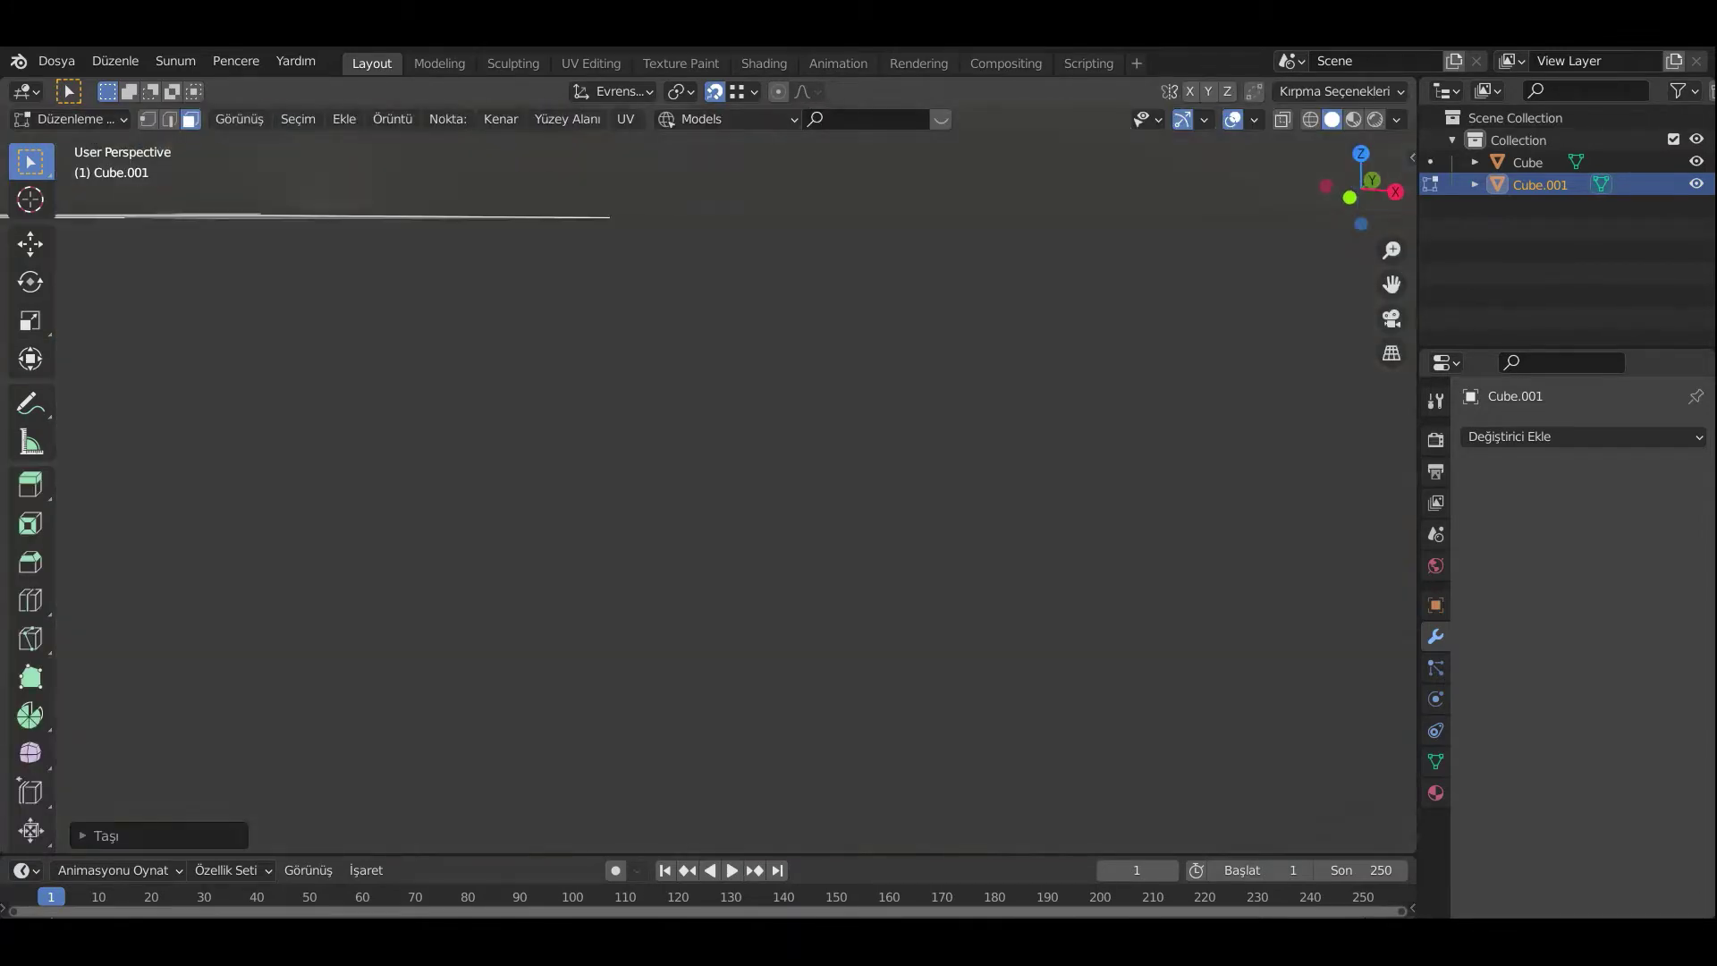
Step: Duplicate the post along Y to make a second identical post next to it
scroll(707, 465, down, 5)
scroll(706, 465, down, 3)
key(shift+d)
key(y)
key(Return)
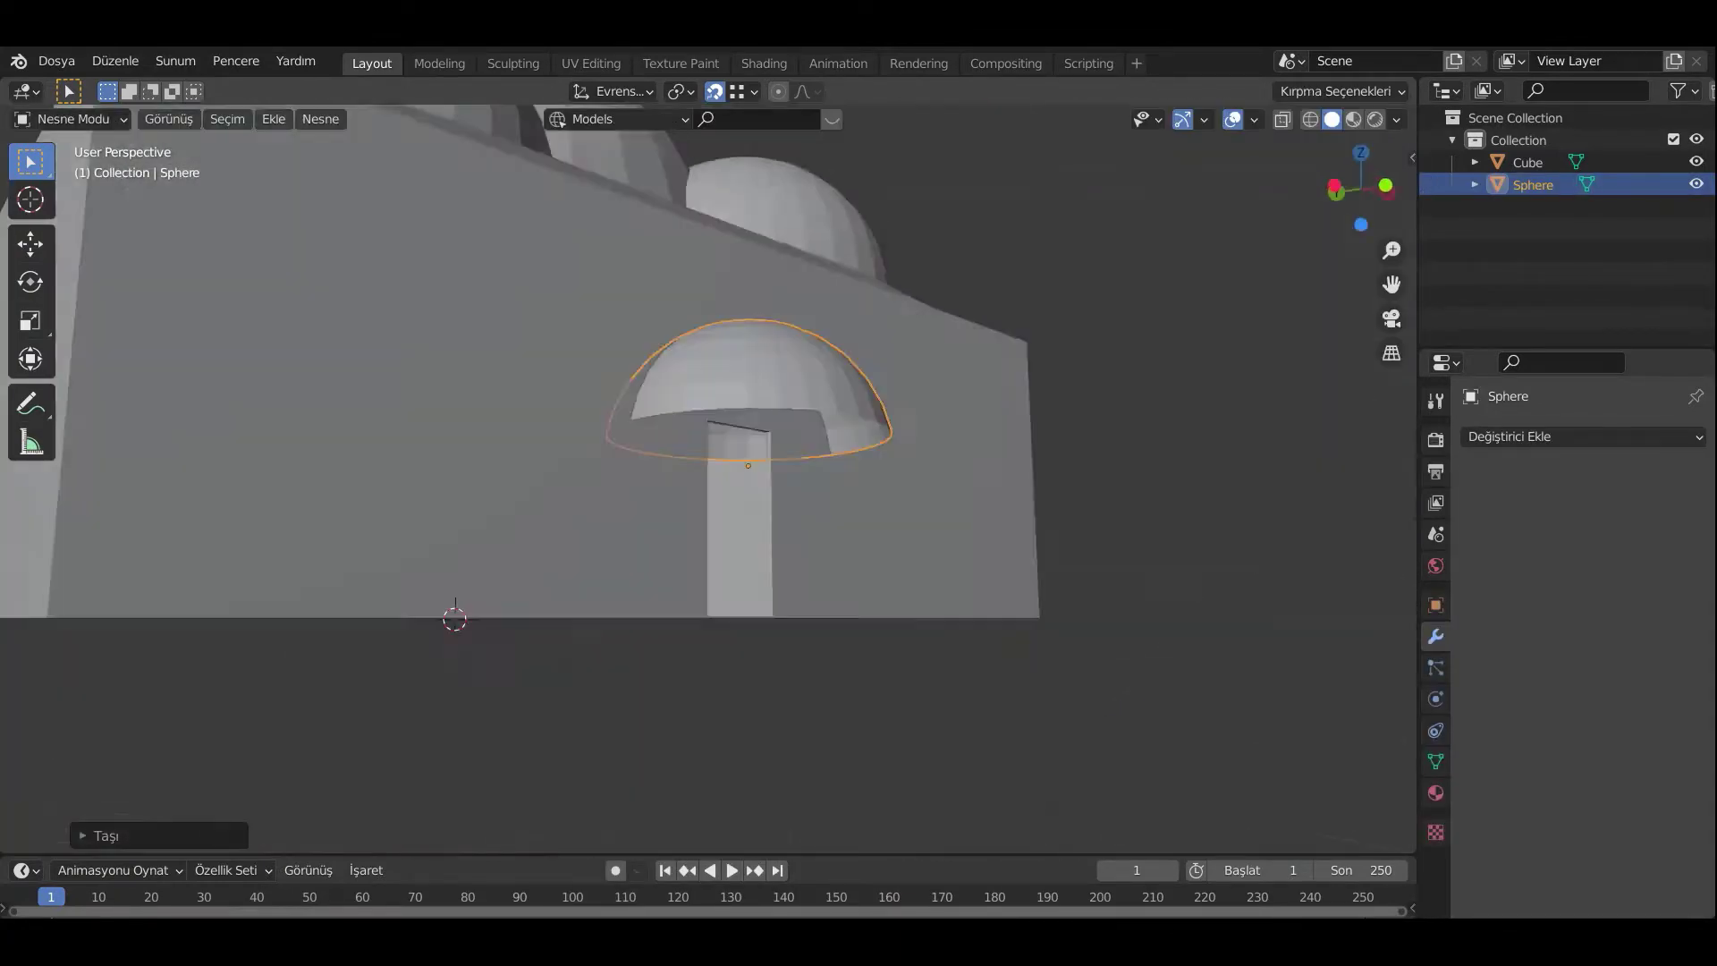
Step: Duplicate the entrance dome and move the copy along X
key(shift+d)
key(x)
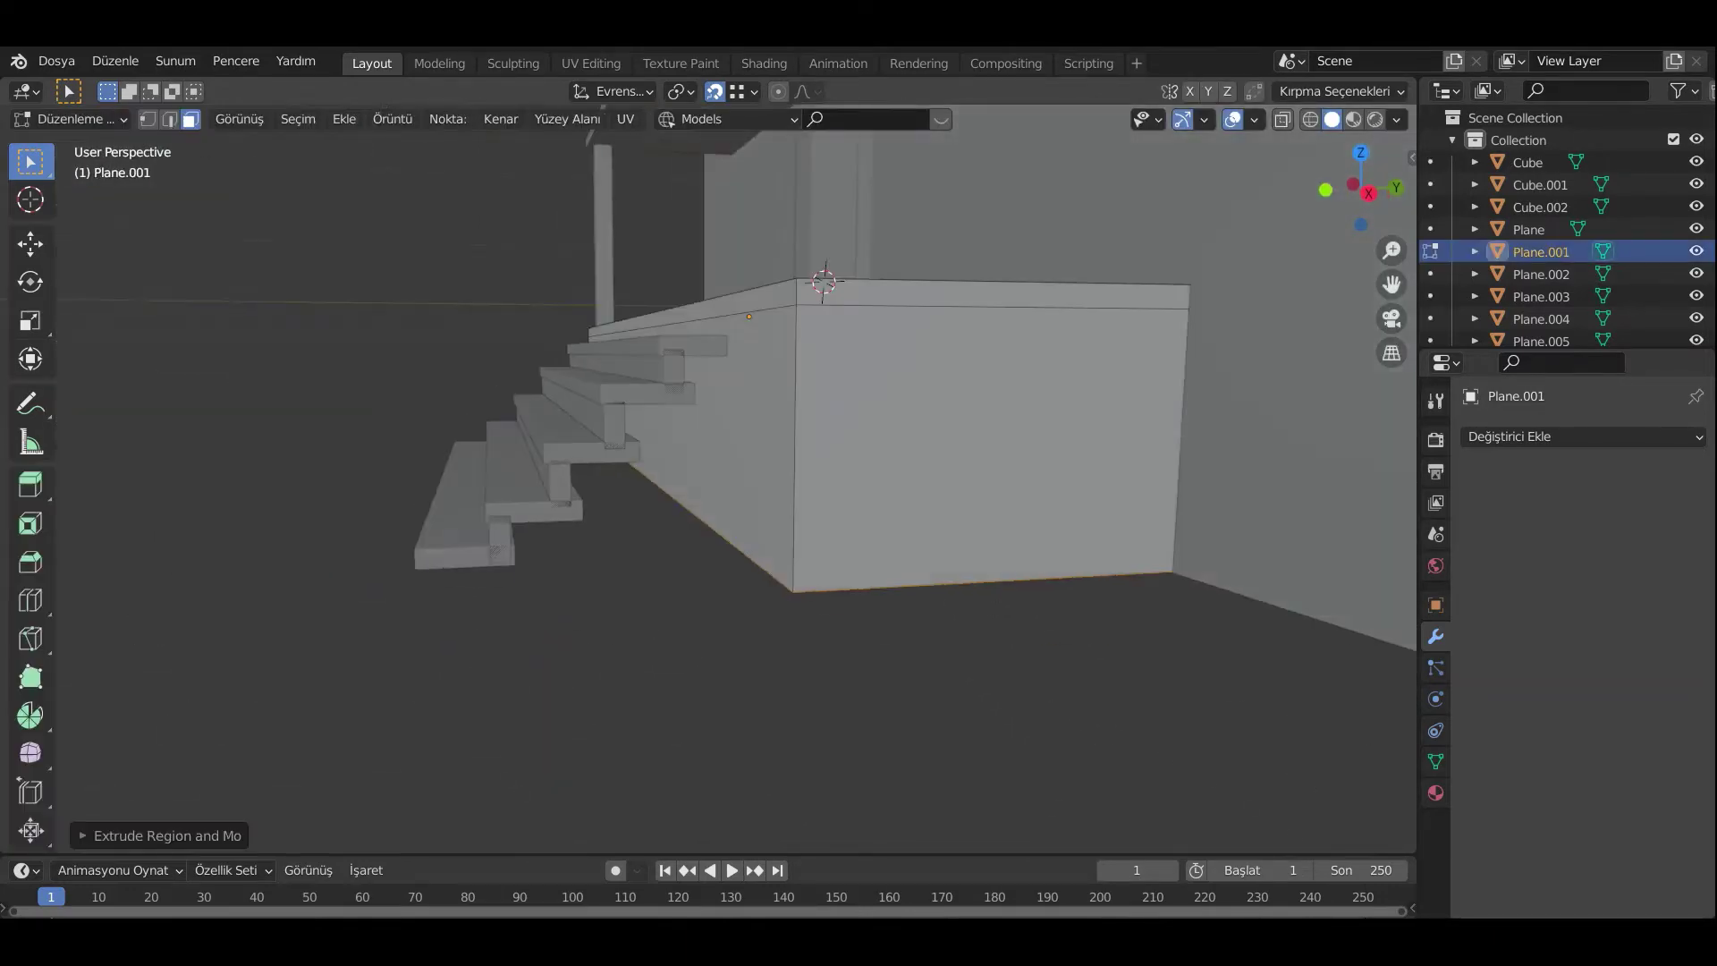
Step: Select the stairs' left side edges and reshape them into a sloping side wall, checking from the right view
click(421, 706)
drag(765, 346, 857, 789)
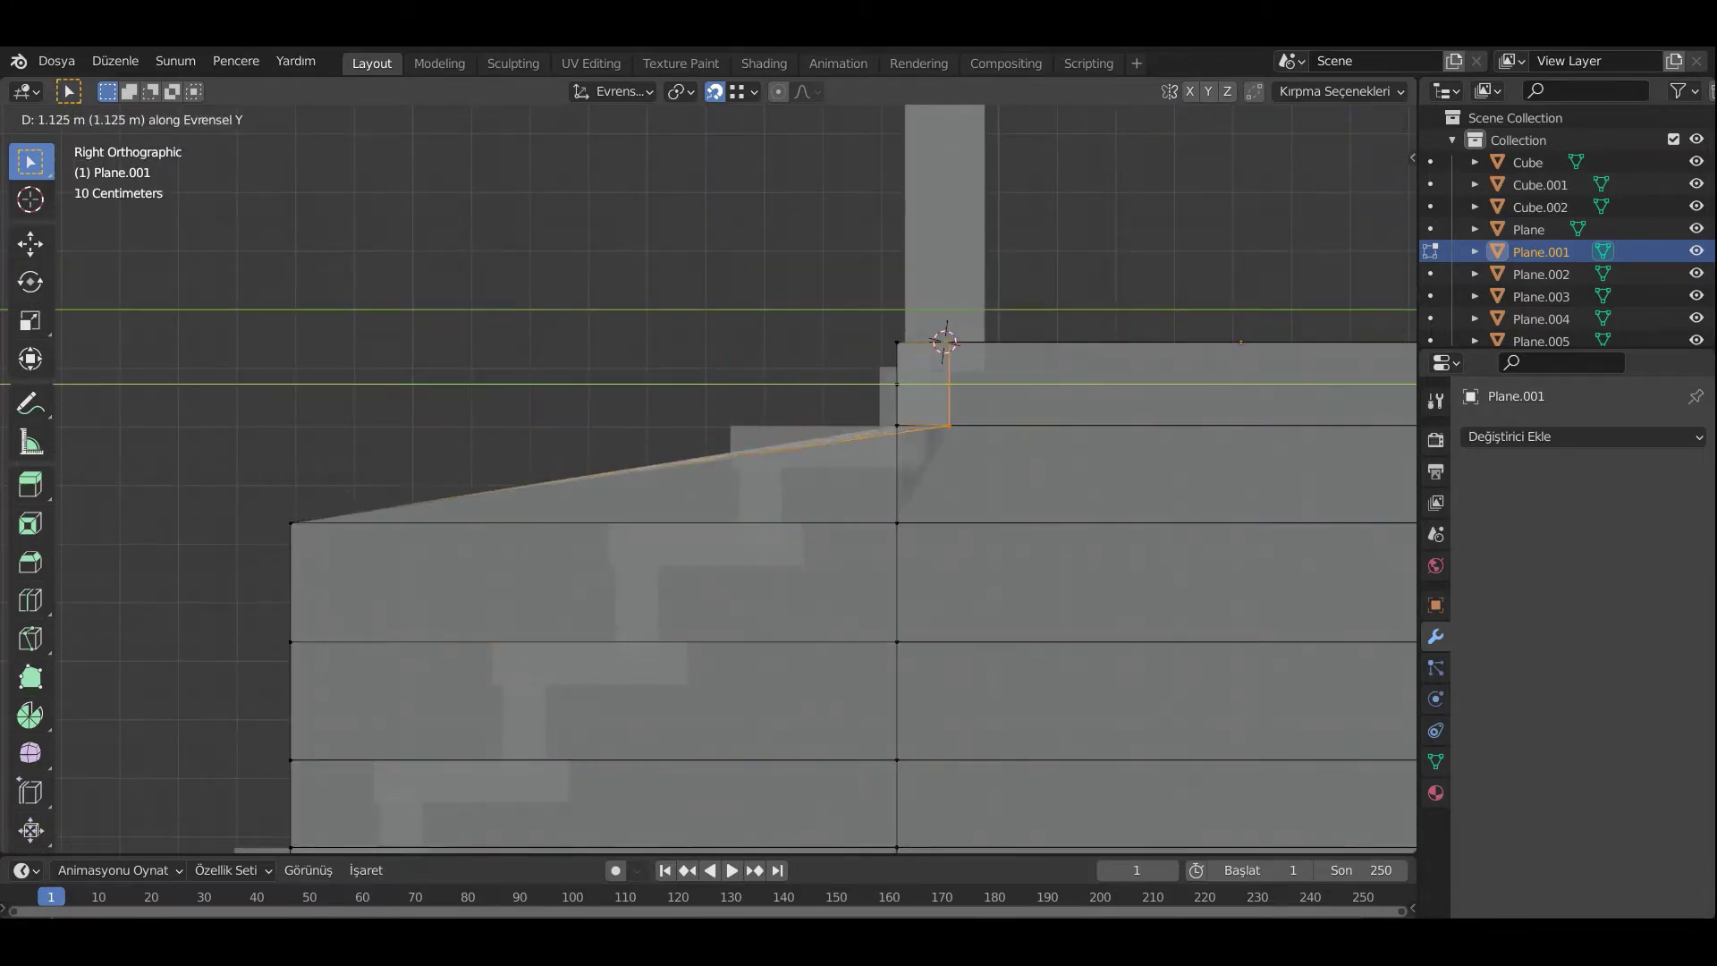
key(Return)
middle_drag(716, 483, 804, 429)
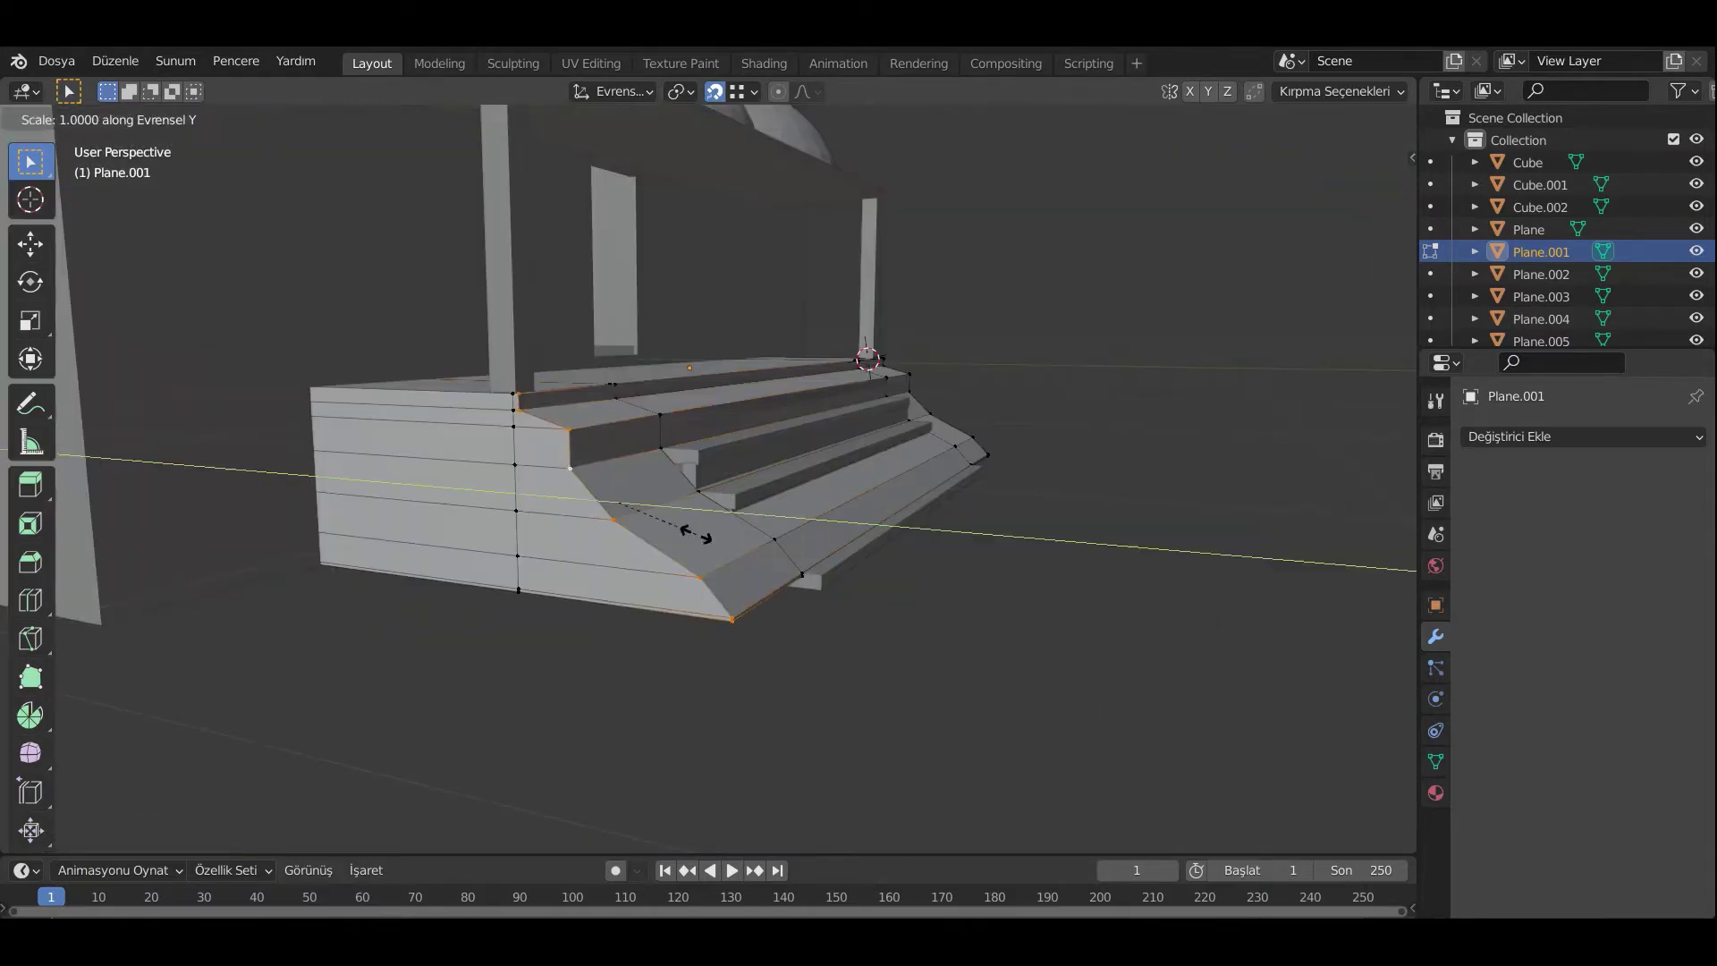
key(Escape)
middle_drag(697, 534, 804, 501)
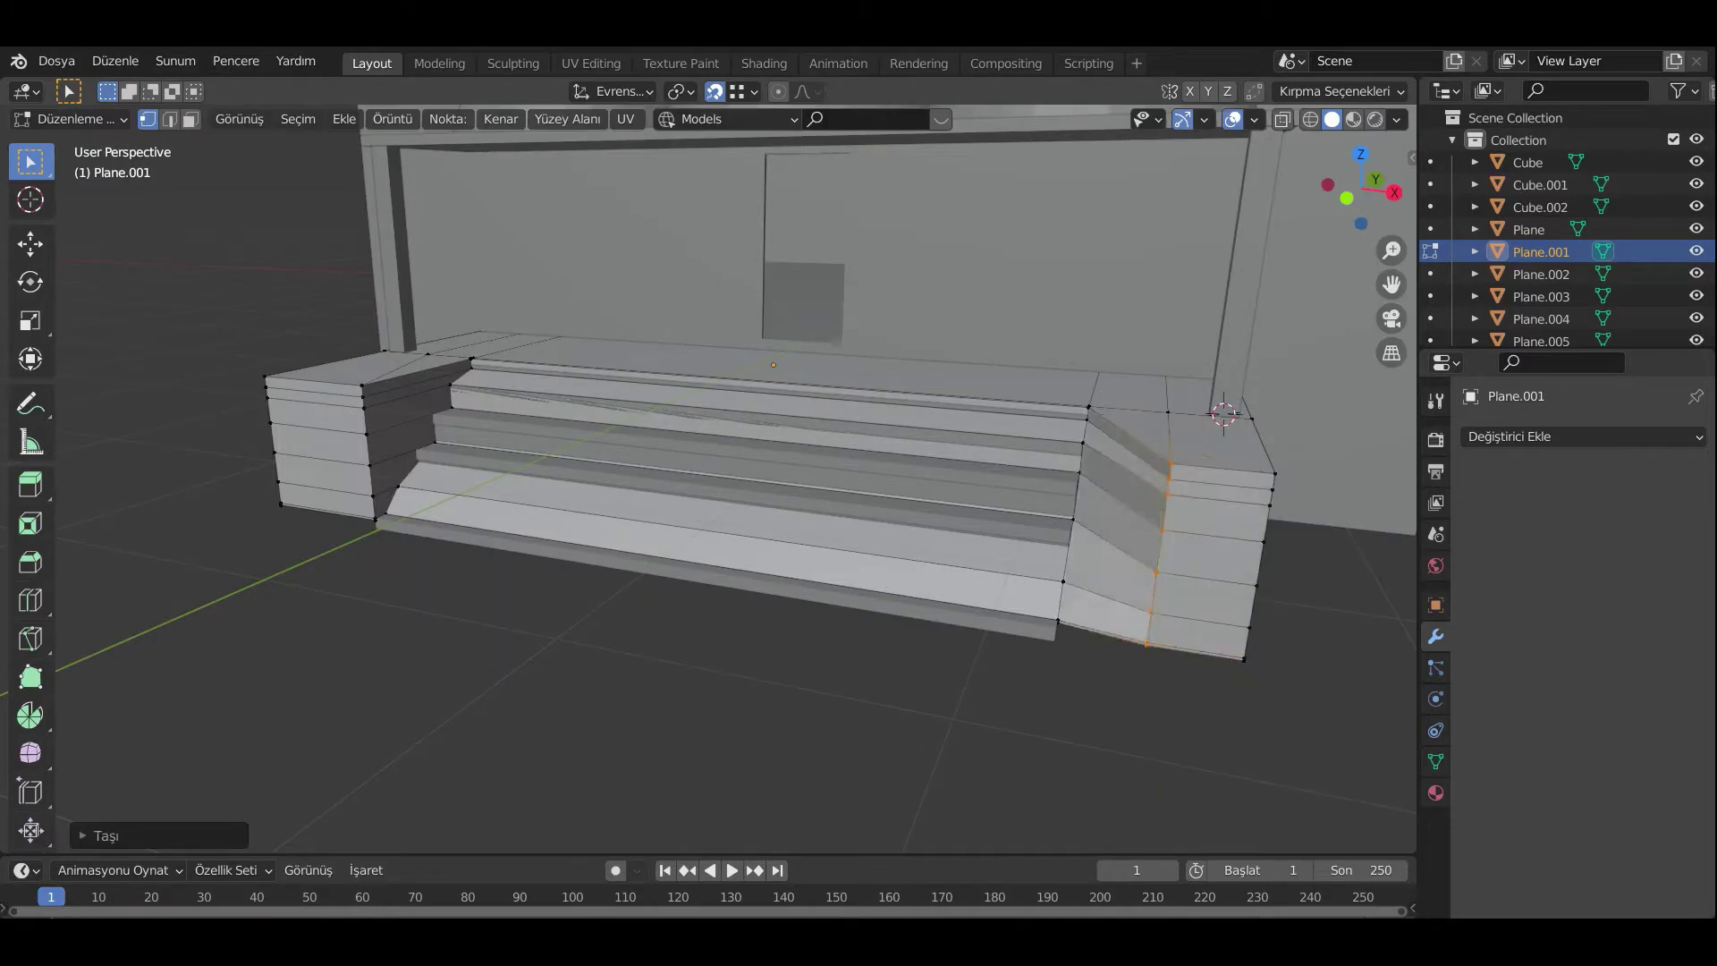
key(KP_3)
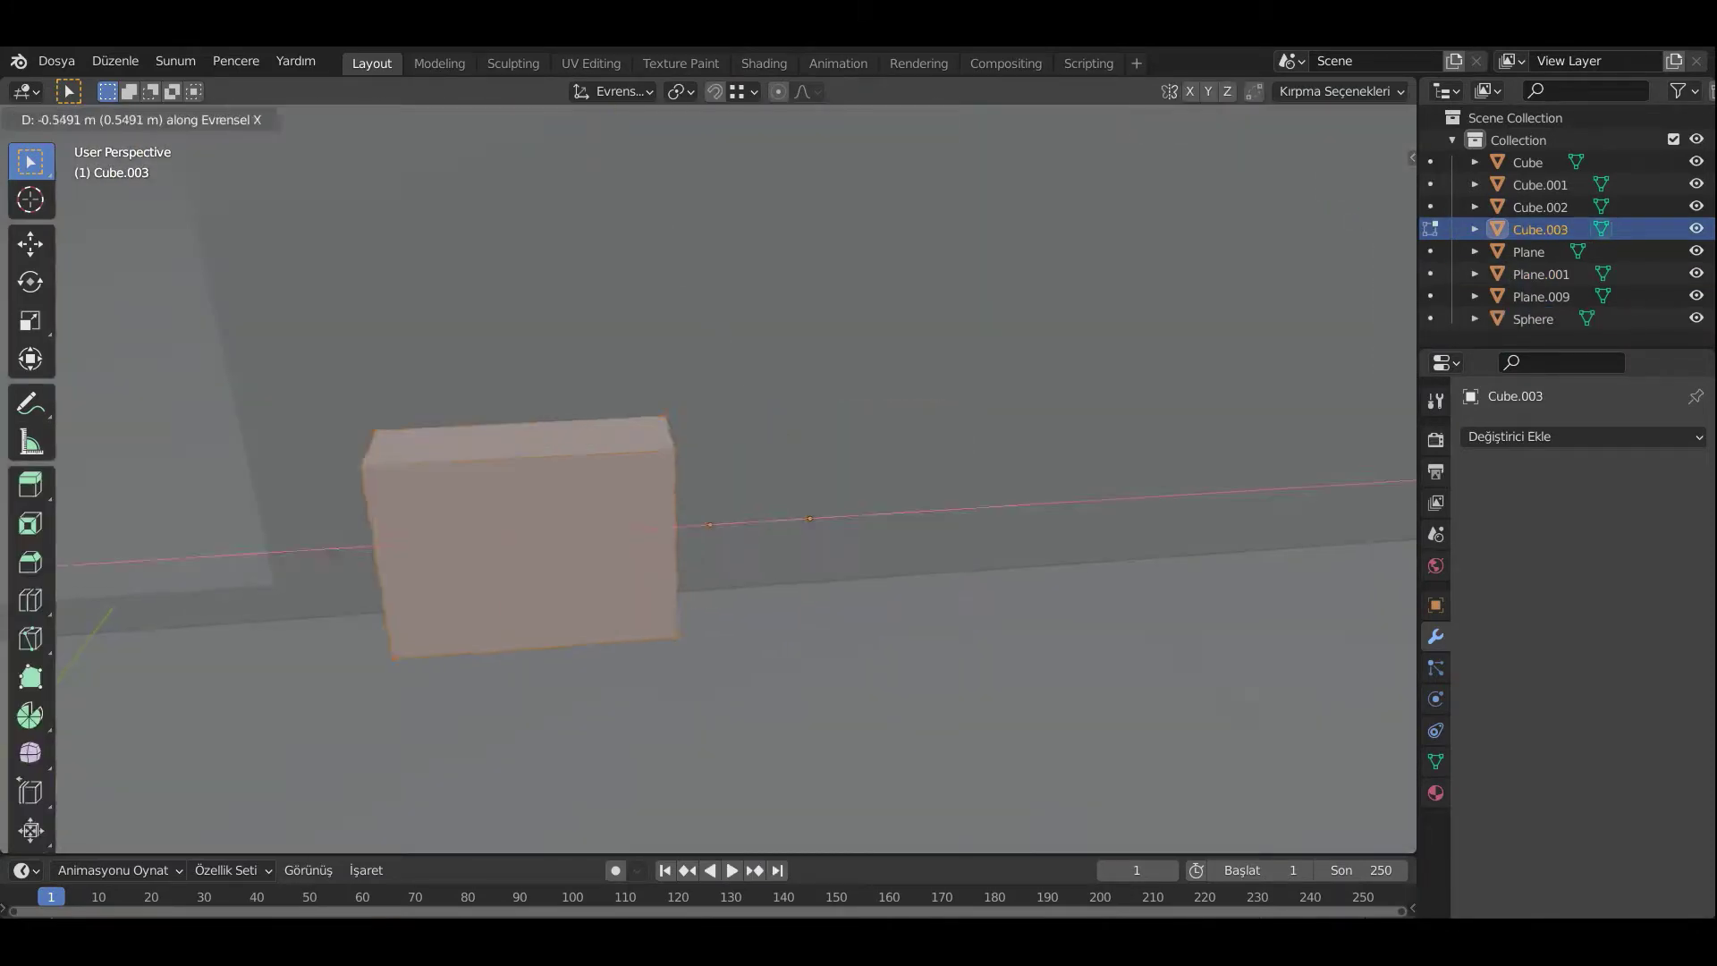
Step: Constrain the small block's move to the Y axis to slide it against the wall
key(y)
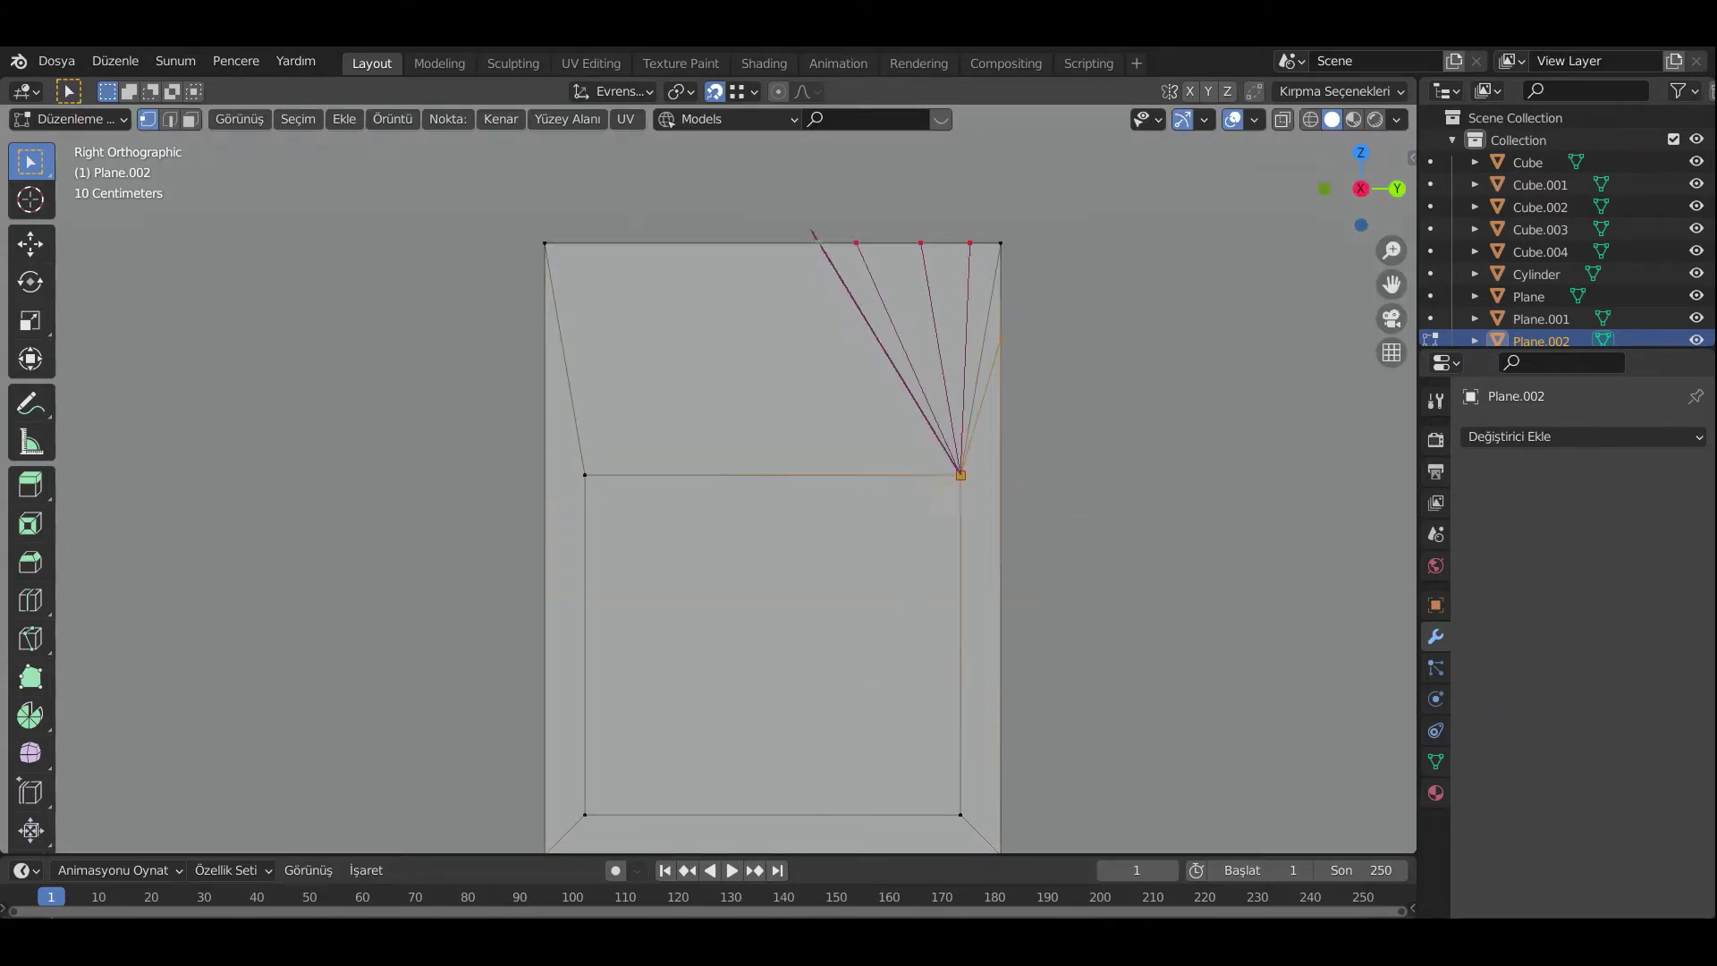
Step: Move a frame vertex with snapping enabled and turn on the face-orientation overlay
key(g)
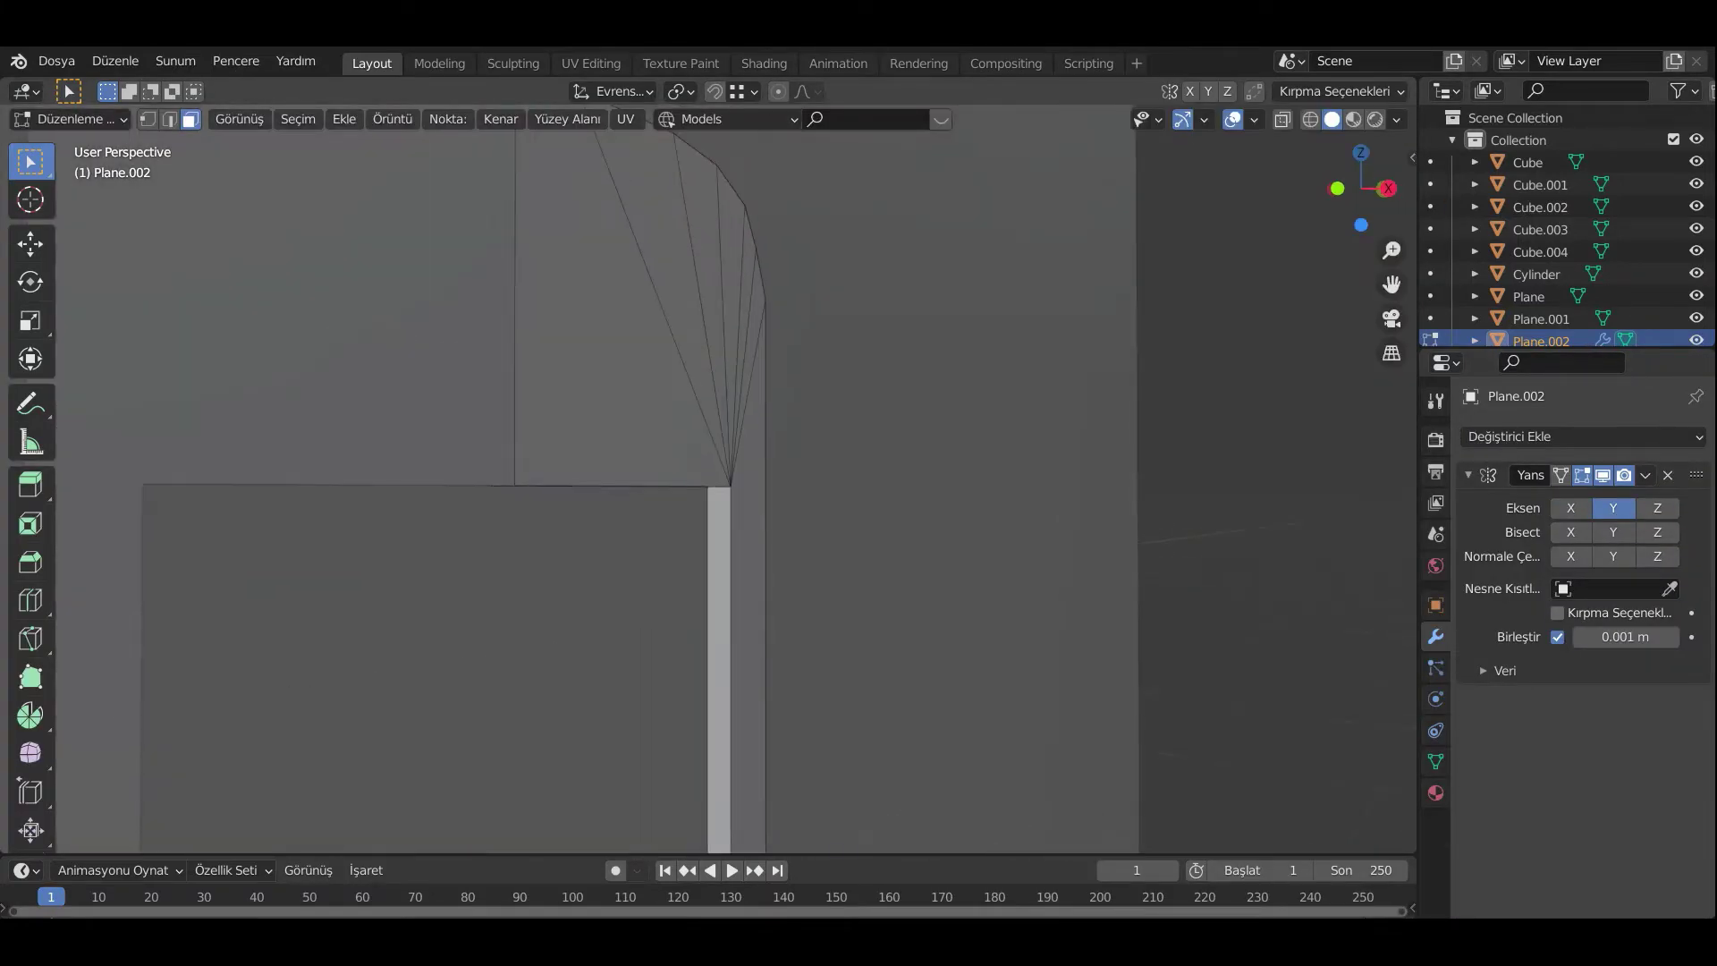
key(shift+Tab)
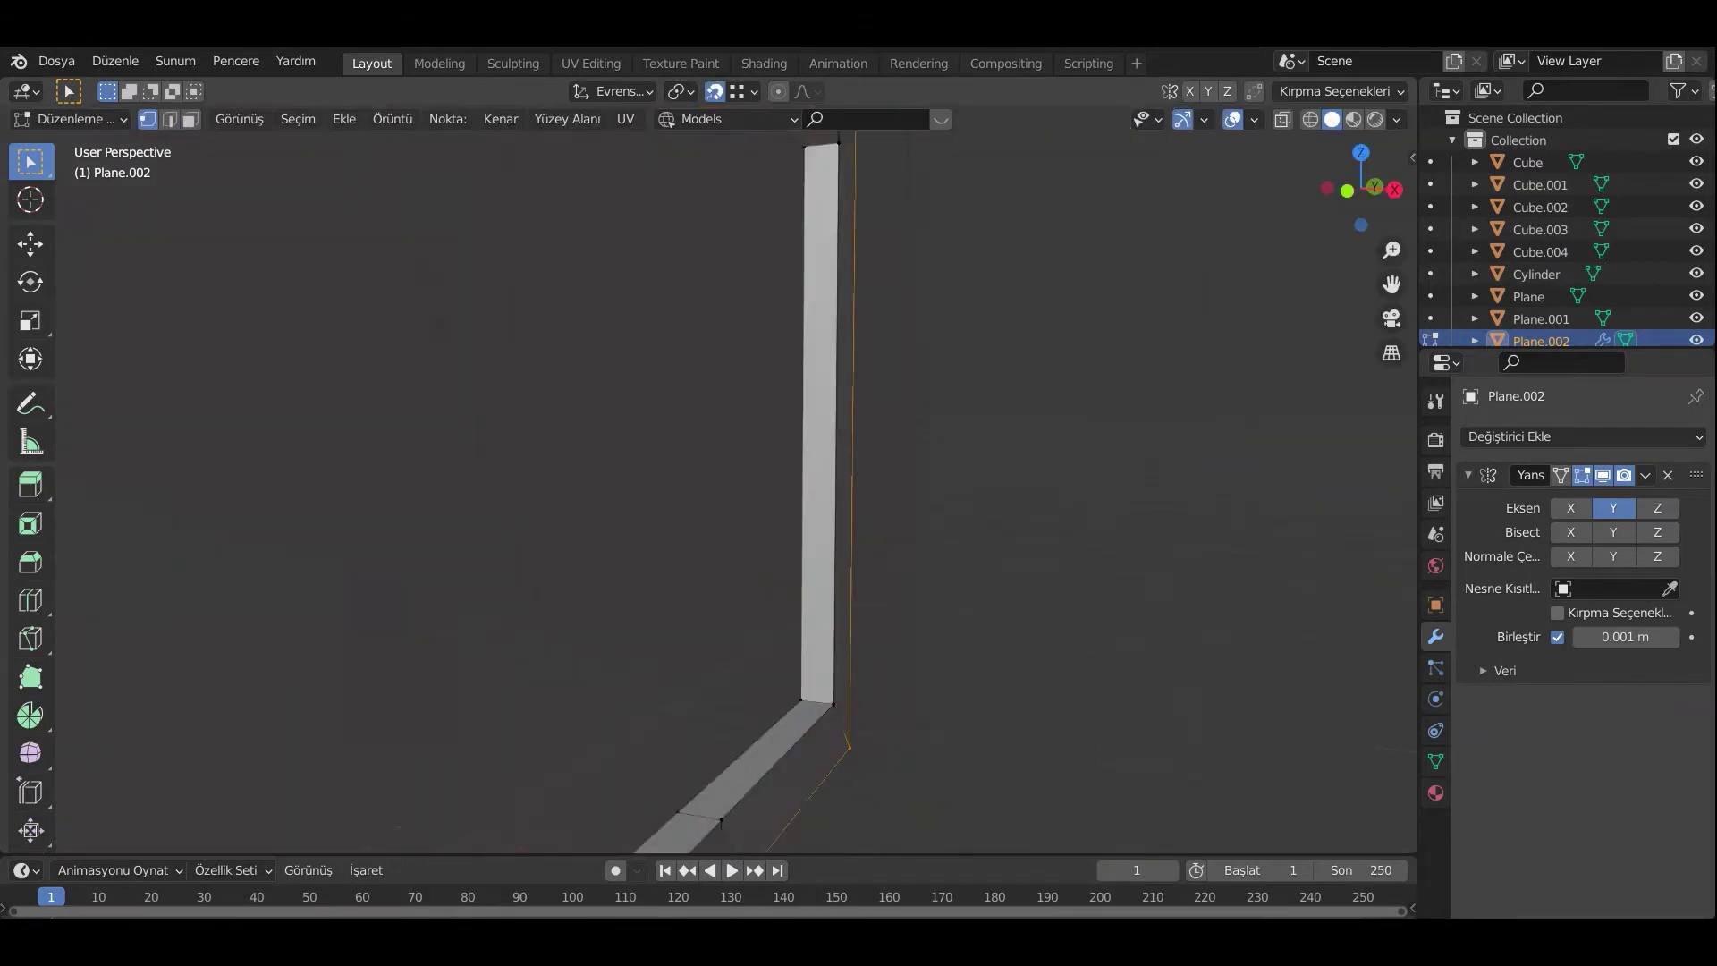
key(2)
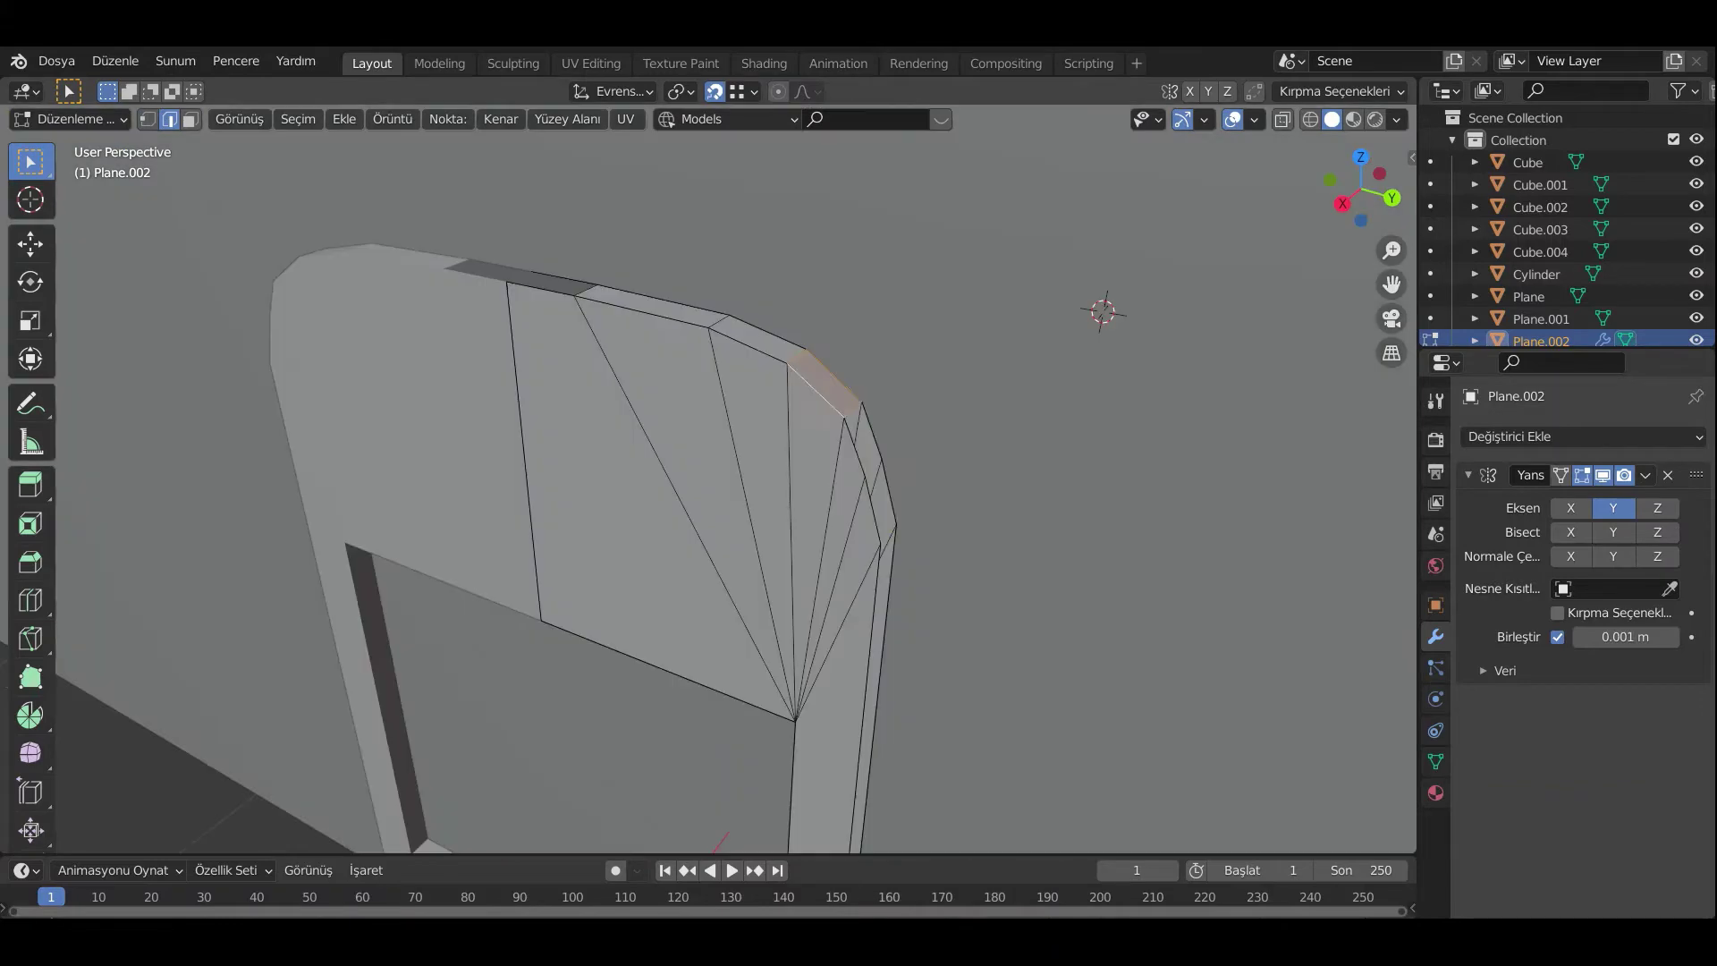
mouse_move(805, 537)
middle_down()
mouse_move(870, 625)
mouse_move(983, 581)
middle_up()
click(1255, 119)
click(1119, 548)
Step: In face mode, clear the selection and pick the frame's top vertex from the right view
key(3)
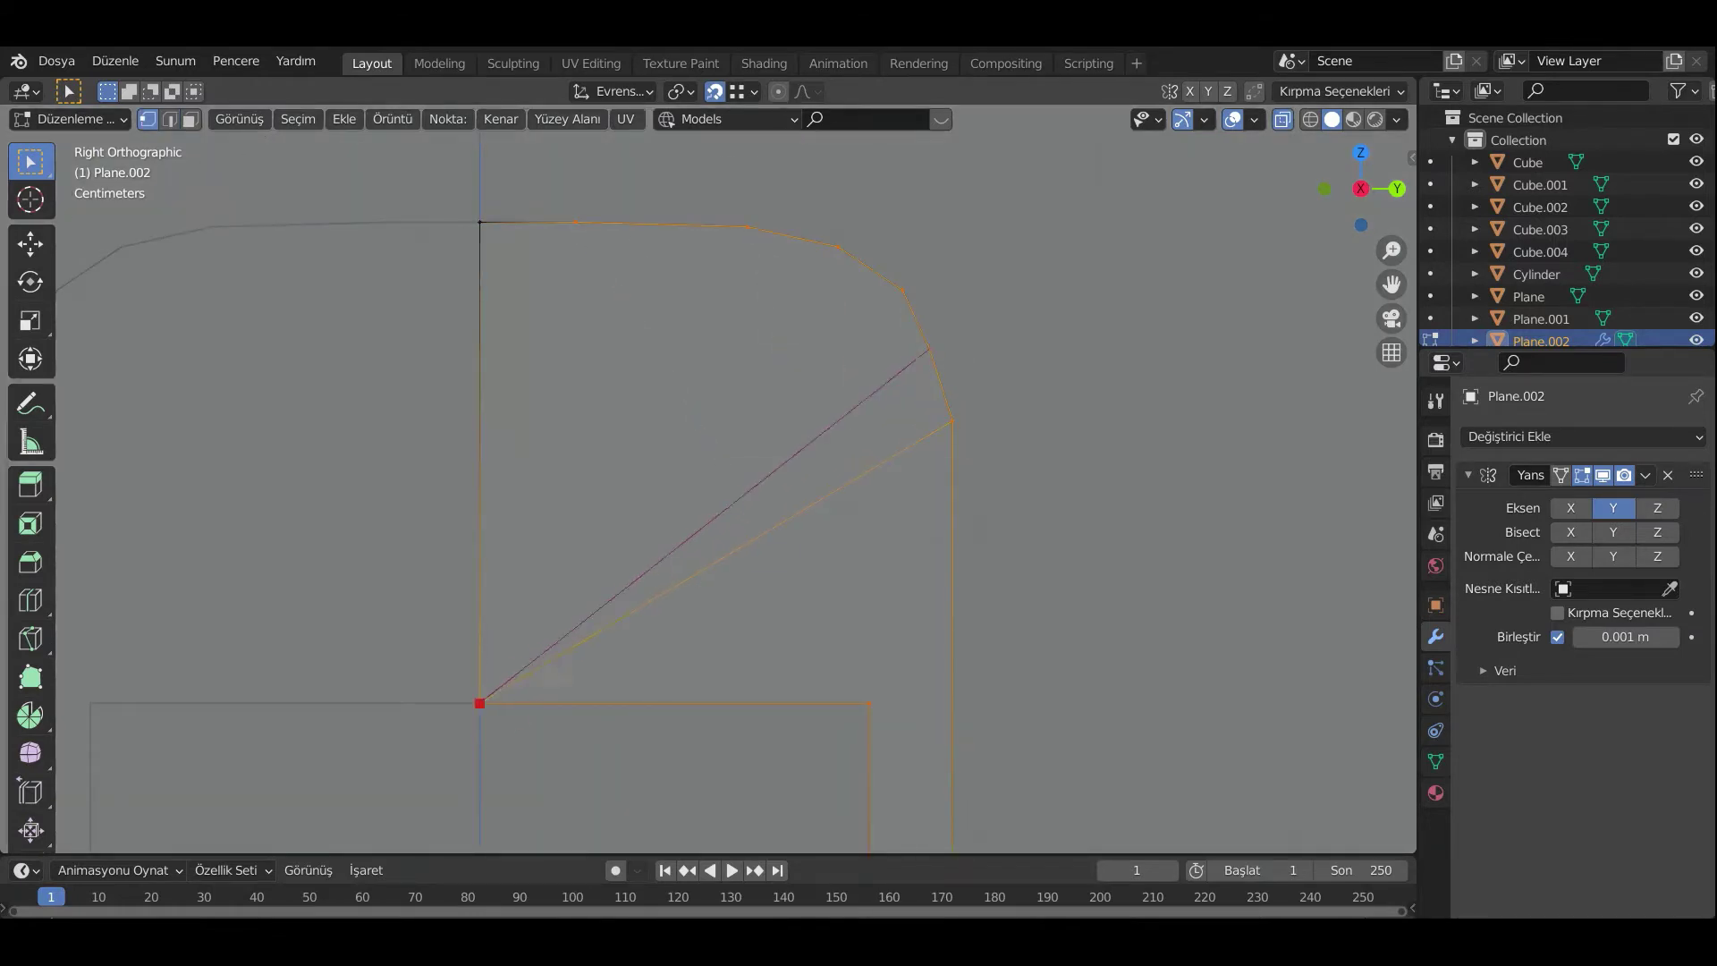
click(874, 518)
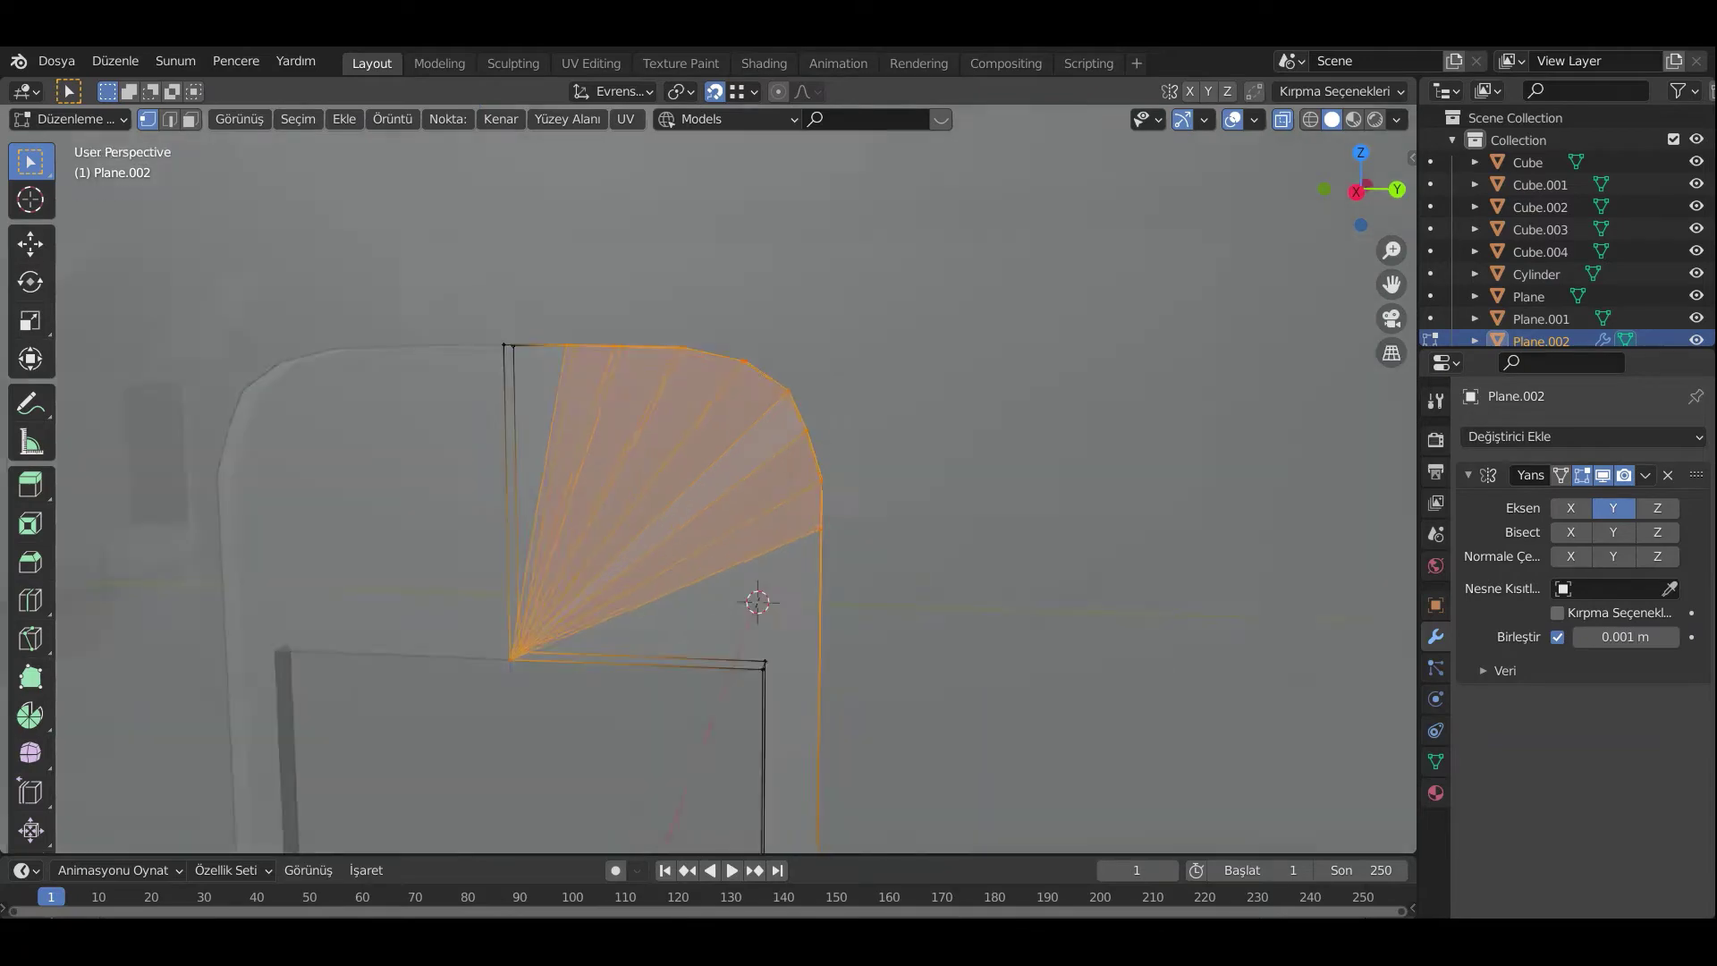
key(KP_3)
drag(717, 364, 758, 408)
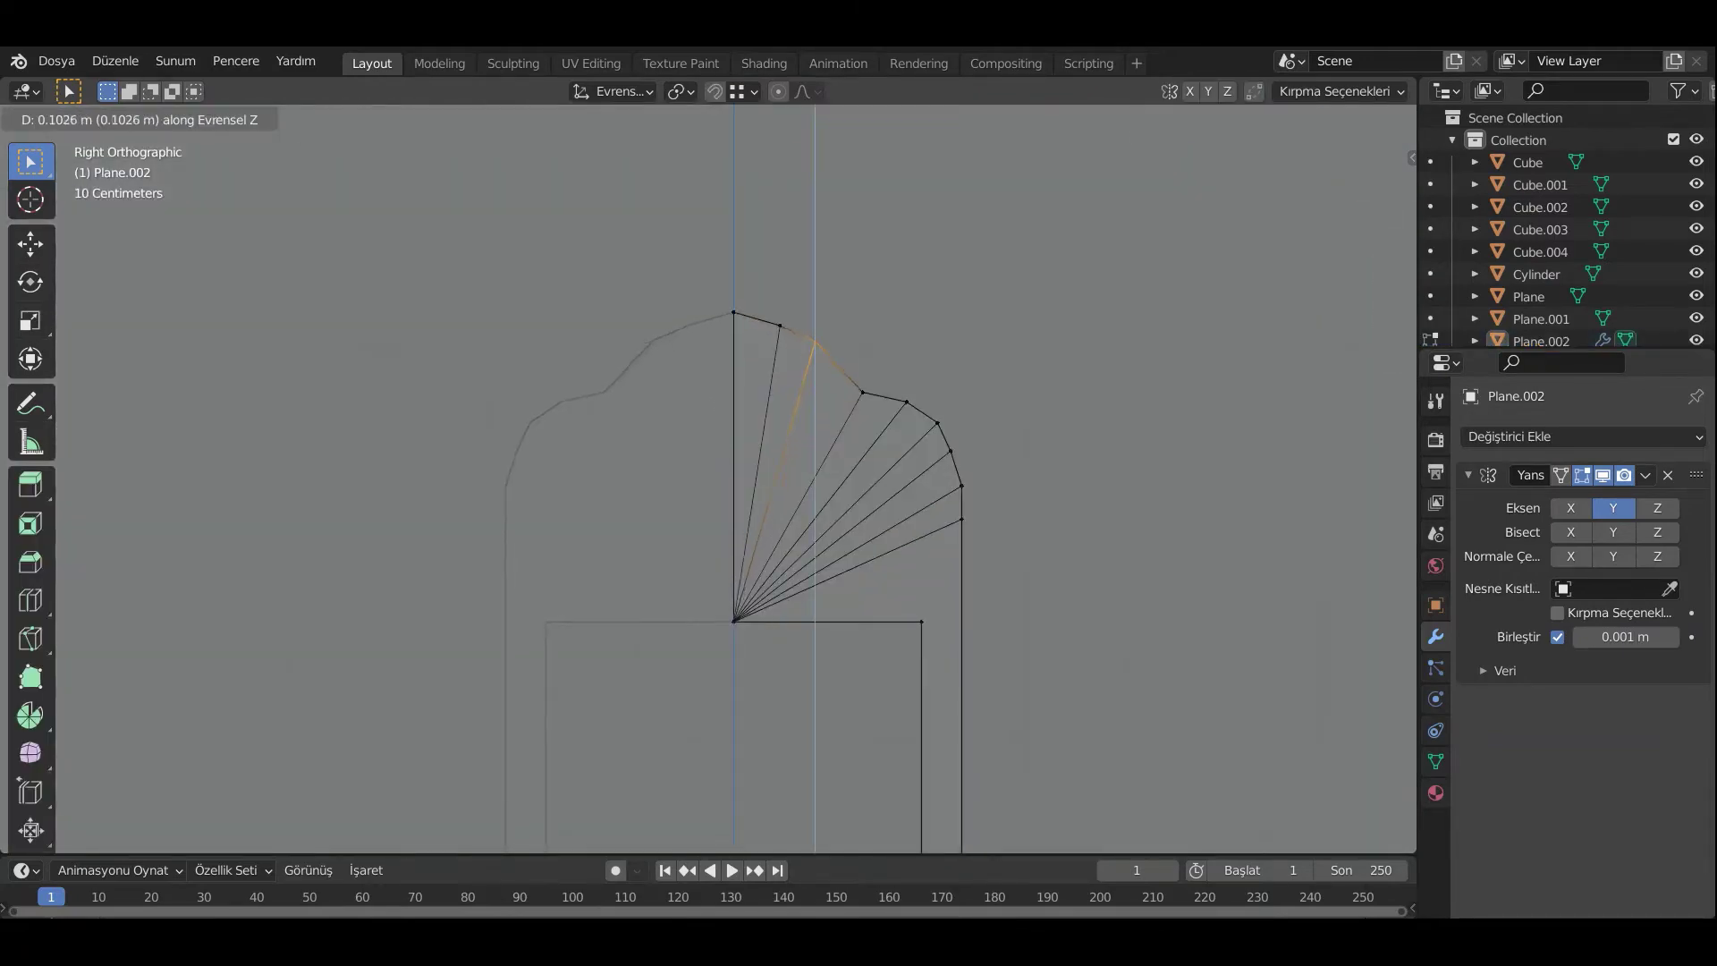